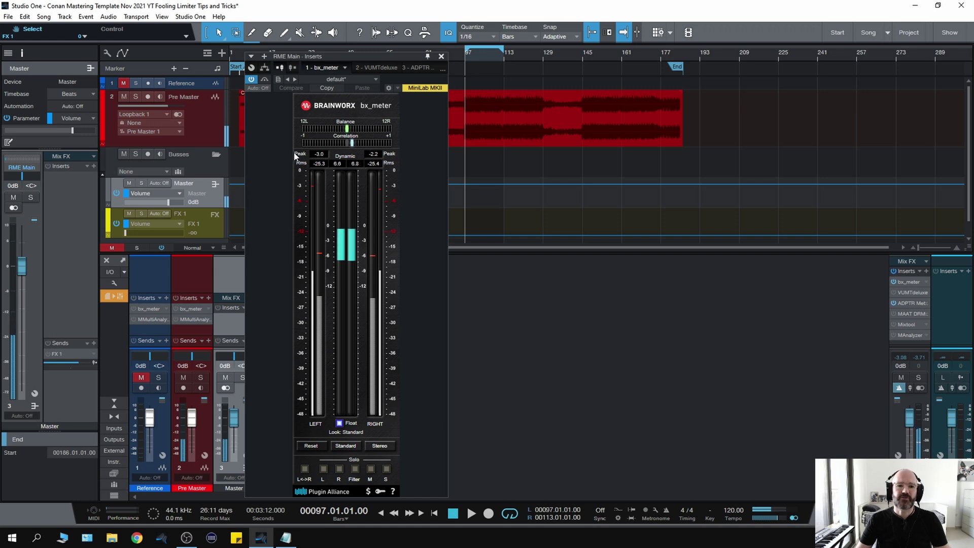
Play the pre-master from bar 97 and check its peak, RMS and dynamic levels in bx_meter
{"action": "key", "text": "space"}
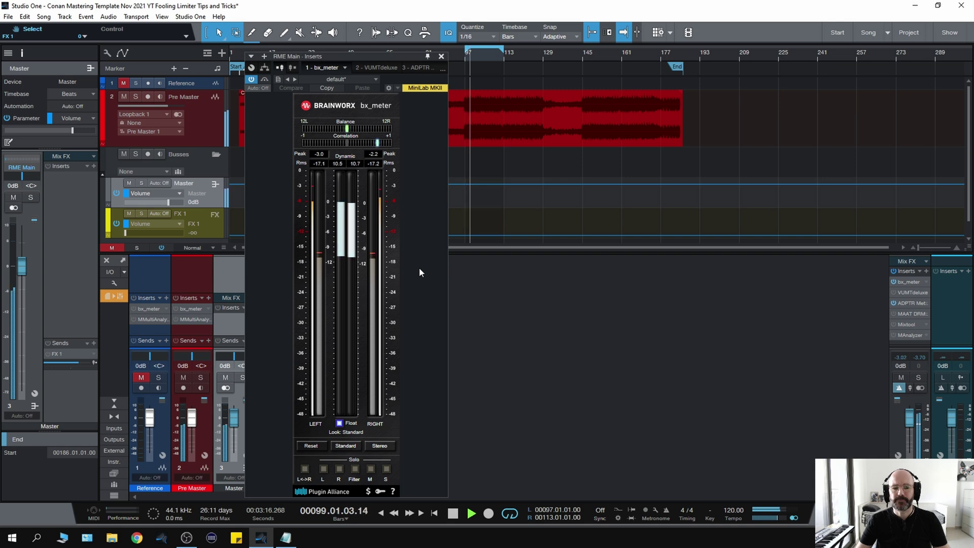
{"action": "key", "text": "space"}
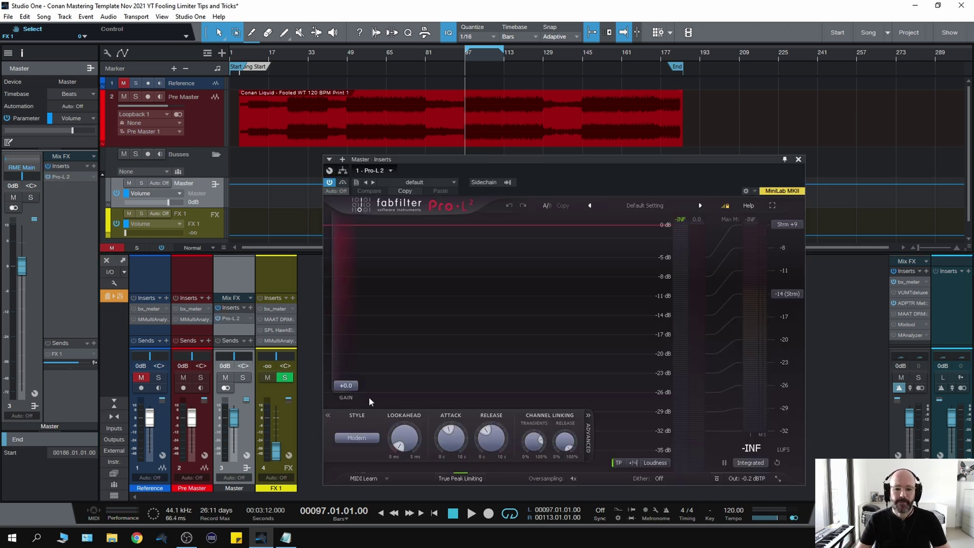
Raise the Pro-L 2 gain on the Master channel to +11.0 dB while playing the passage from bar 97
{"action": "key", "text": "space"}
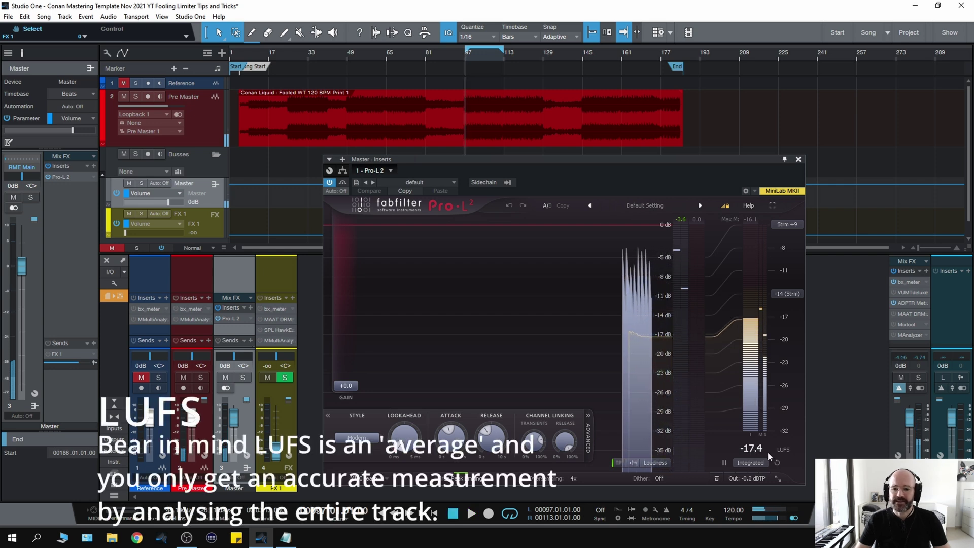
{"action": "left_click_drag", "start_coordinate": [345, 385], "coordinate": [349, 326]}
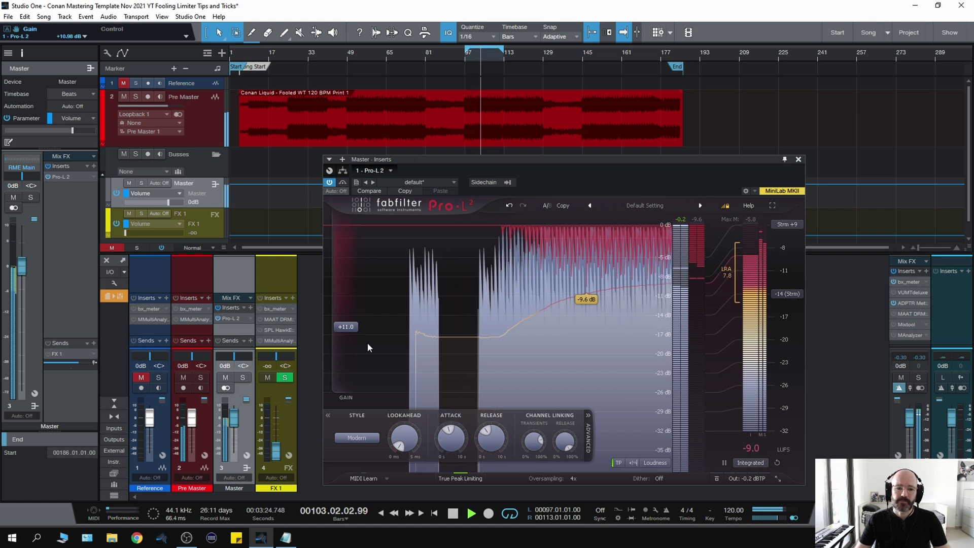
{"action": "key", "text": "space"}
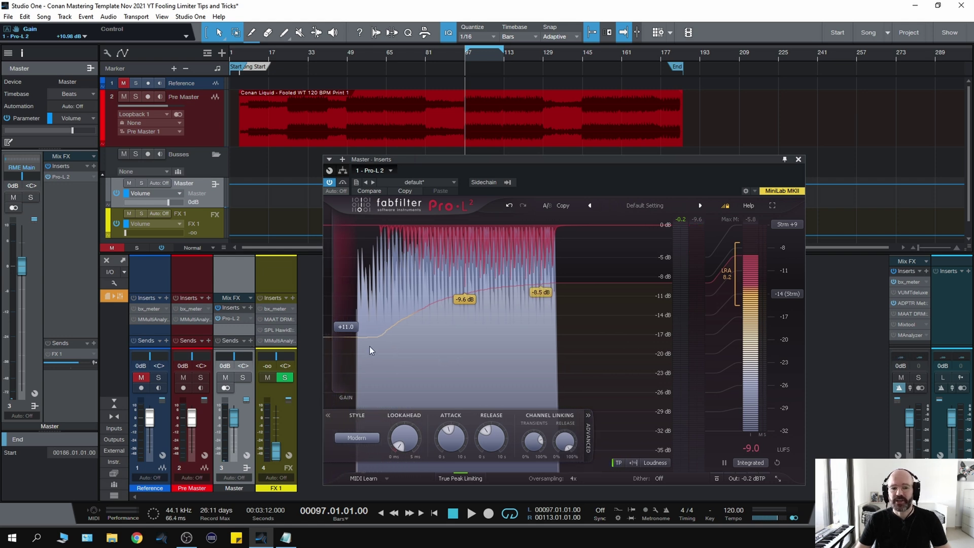
Lower the Pro-L 2 gain to +10.0 dB and play the passage to check loudness and gain reduction
{"action": "mouse_move", "coordinate": [347, 336]}
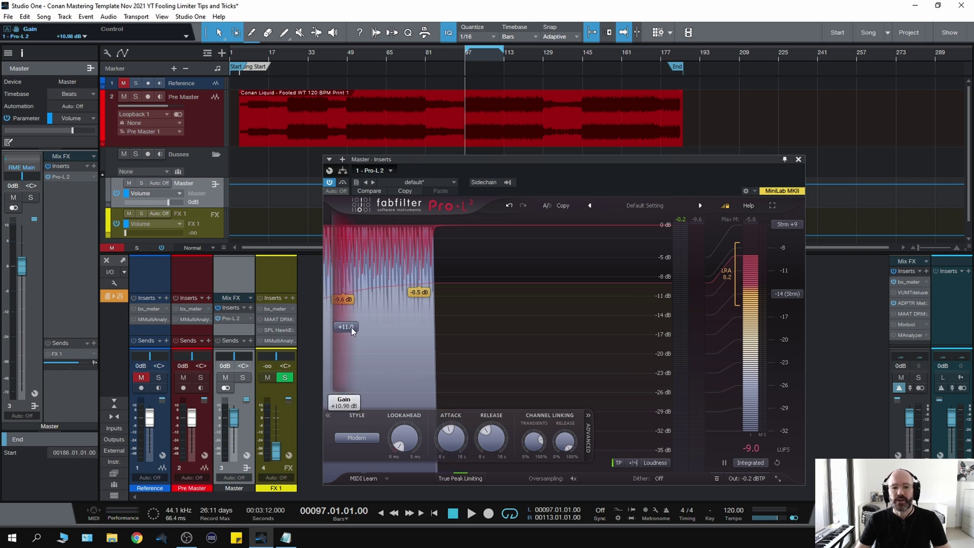
{"action": "left_click_drag", "start_coordinate": [352, 327], "coordinate": [352, 333]}
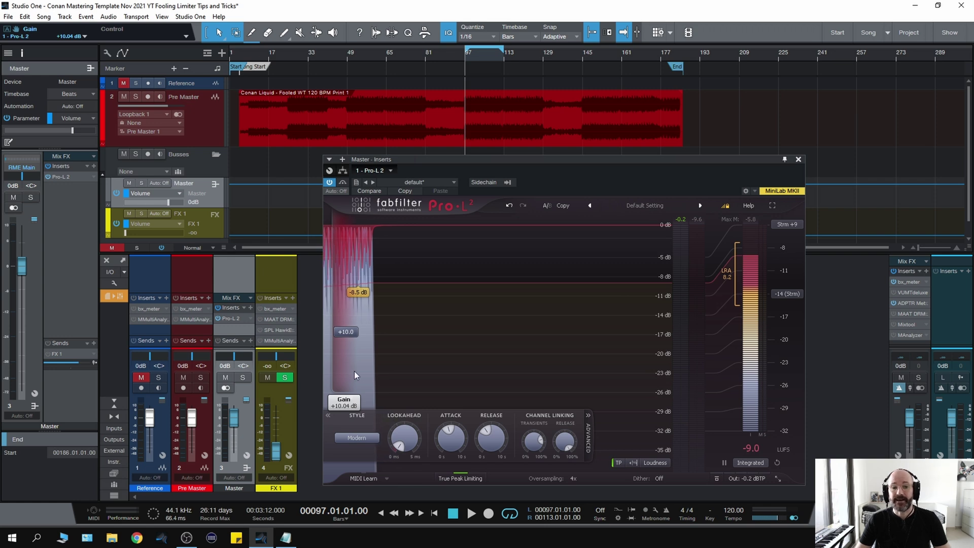
{"action": "key", "text": "space"}
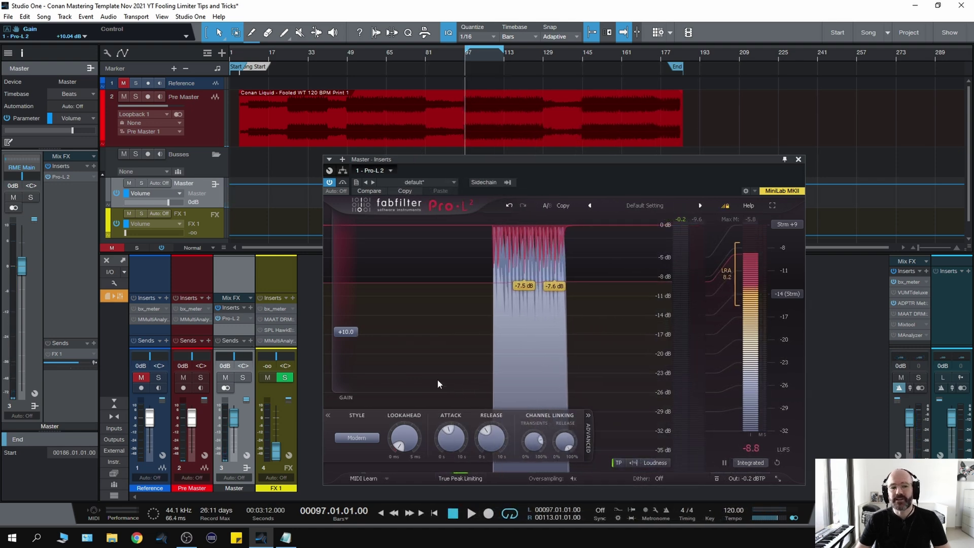
{"action": "mouse_move", "coordinate": [343, 332]}
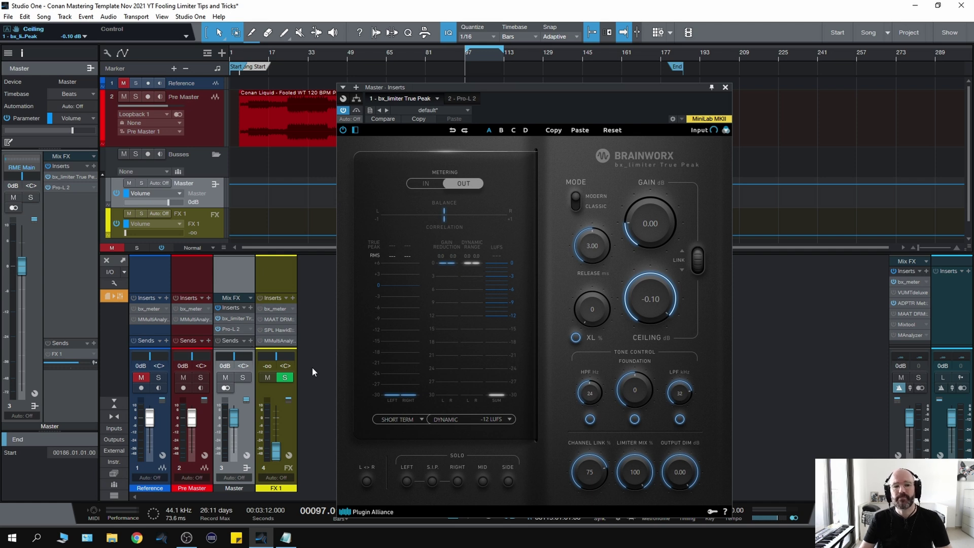
Browse the Limiter folder in the Master channel's insert list to review the installed limiters, without adding any
{"action": "left_click", "coordinate": [250, 308]}
{"action": "scroll", "coordinate": [284, 264], "scroll_direction": "down", "scroll_amount": 5}
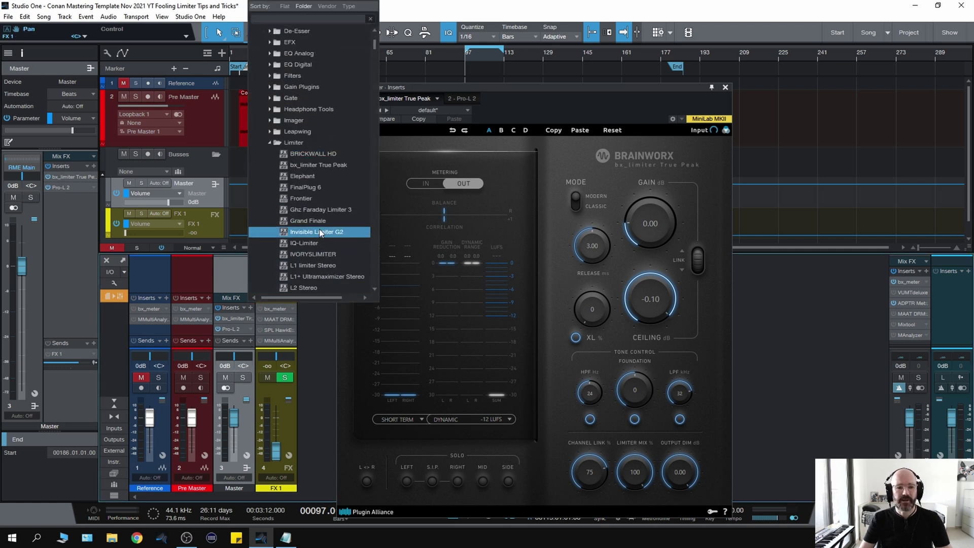
{"action": "scroll", "coordinate": [333, 142], "scroll_direction": "down", "scroll_amount": 3}
{"action": "scroll", "coordinate": [330, 202], "scroll_direction": "down", "scroll_amount": 4}
{"action": "scroll", "coordinate": [312, 193], "scroll_direction": "up", "scroll_amount": 3}
{"action": "scroll", "coordinate": [312, 193], "scroll_direction": "up", "scroll_amount": 2}
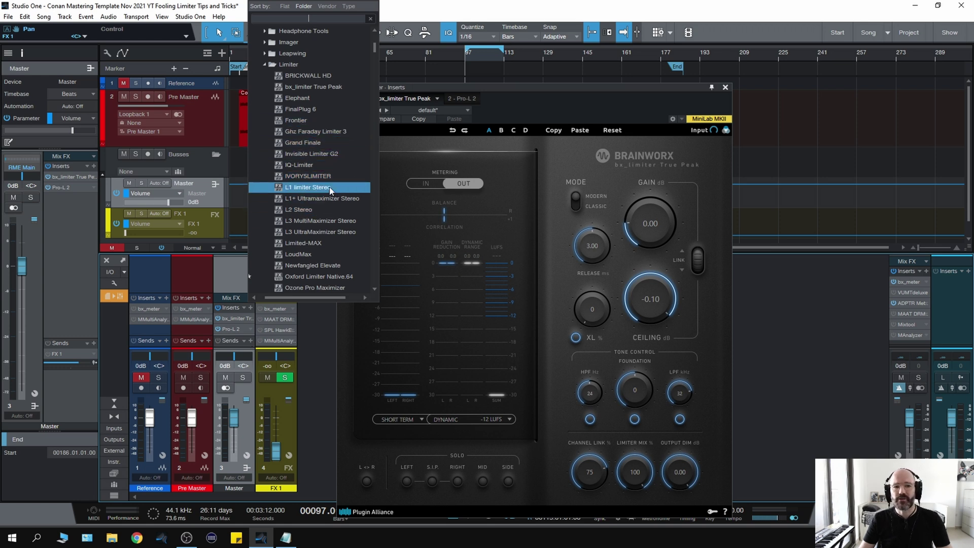
{"action": "scroll", "coordinate": [325, 218], "scroll_direction": "down", "scroll_amount": 1}
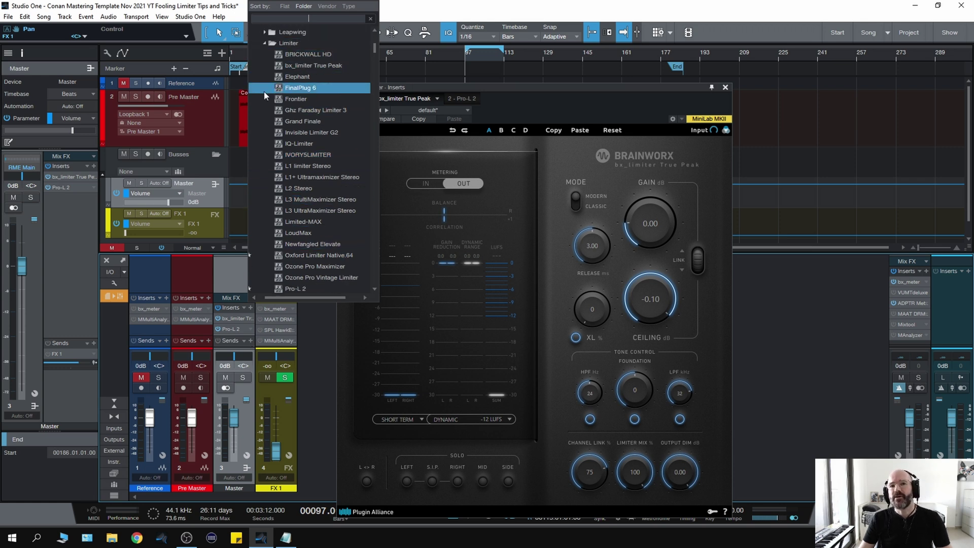
{"action": "left_click", "coordinate": [324, 365]}
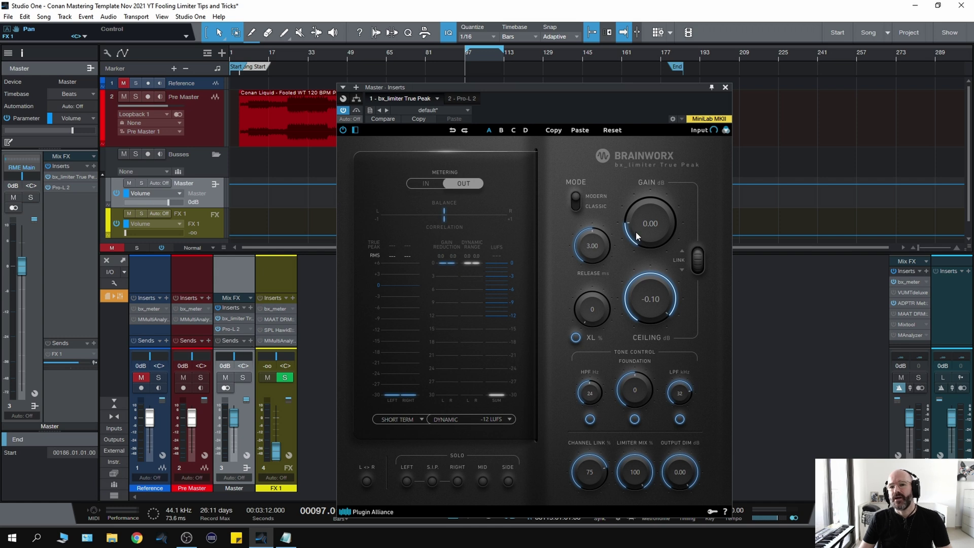
Set the gain of bx_limiter True Peak to 3.06 dB and bring up Pro-L 2 for a look at its meters
{"action": "left_click_drag", "start_coordinate": [638, 234], "coordinate": [636, 227]}
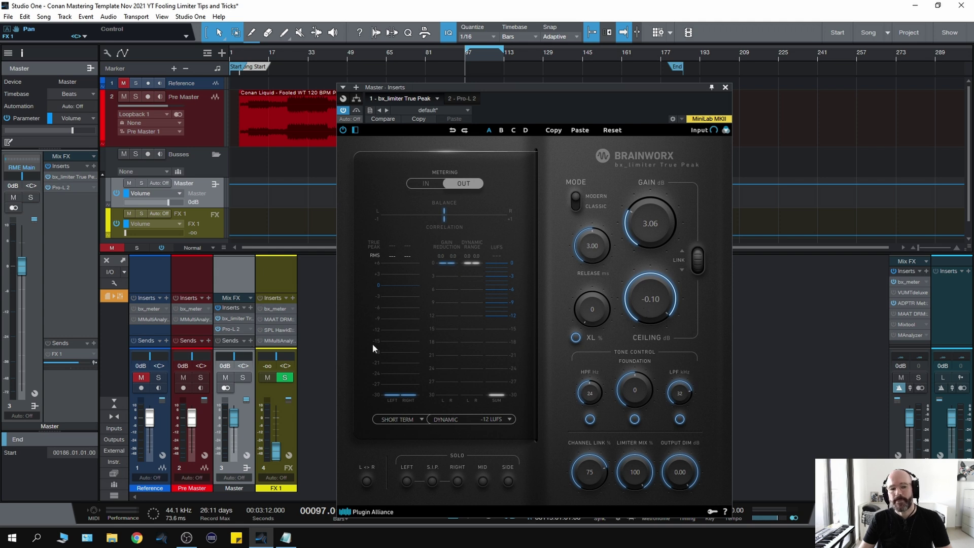
{"action": "left_click", "coordinate": [458, 98]}
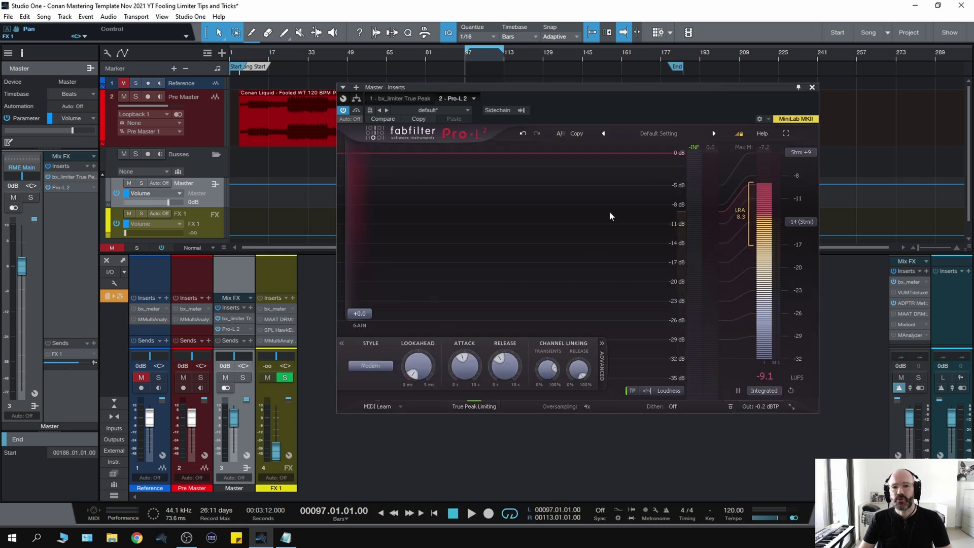
{"action": "mouse_move", "coordinate": [764, 408]}
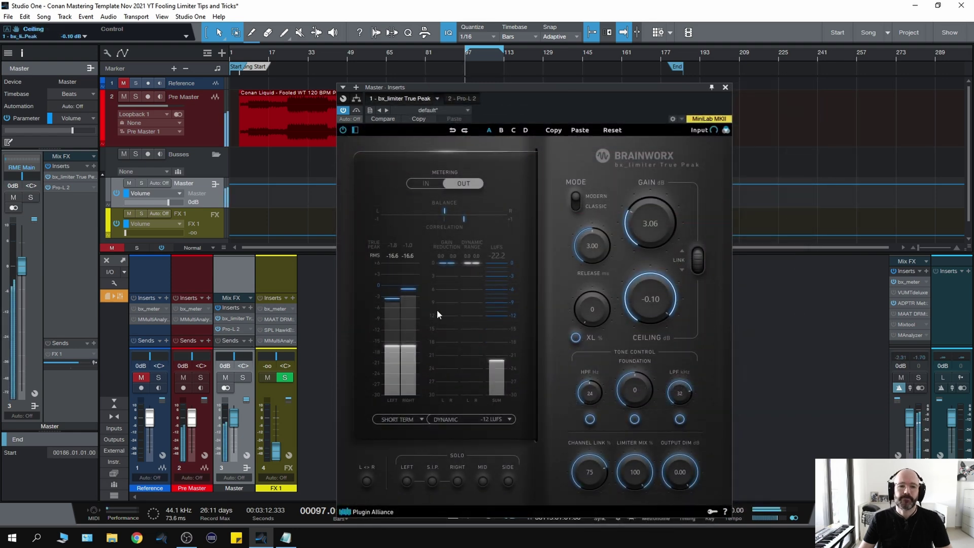
Raise the bx_limiter True Peak gain to 5.40 dB and audition its gain reduction from bar 97
{"action": "scroll", "coordinate": [630, 233], "scroll_direction": "down", "scroll_amount": 3}
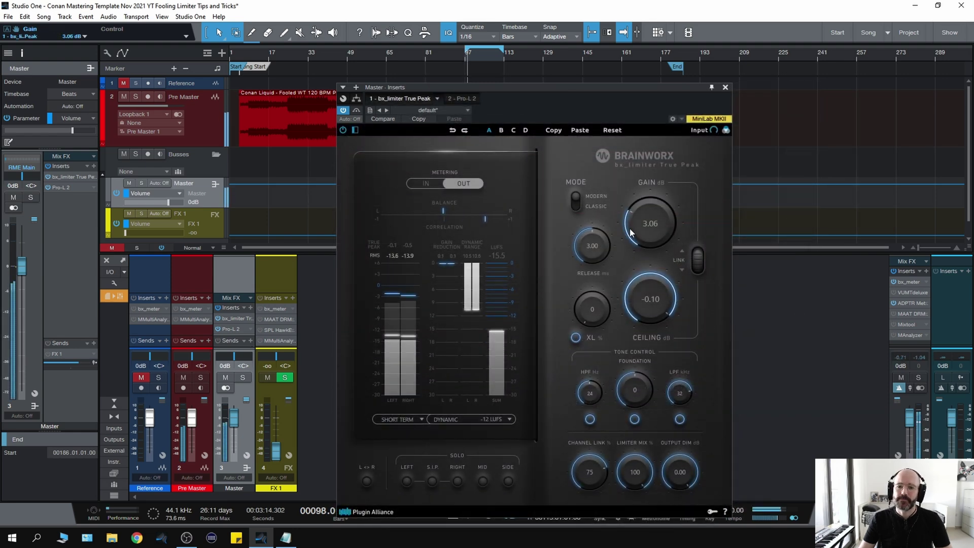
{"action": "scroll", "coordinate": [630, 233], "scroll_direction": "up", "scroll_amount": 5}
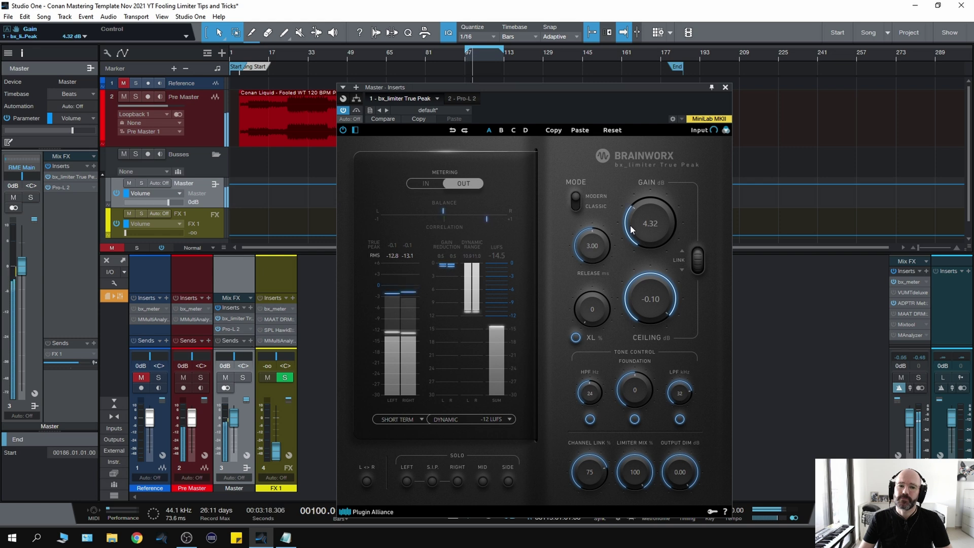
{"action": "scroll", "coordinate": [631, 230], "scroll_direction": "up", "scroll_amount": 1}
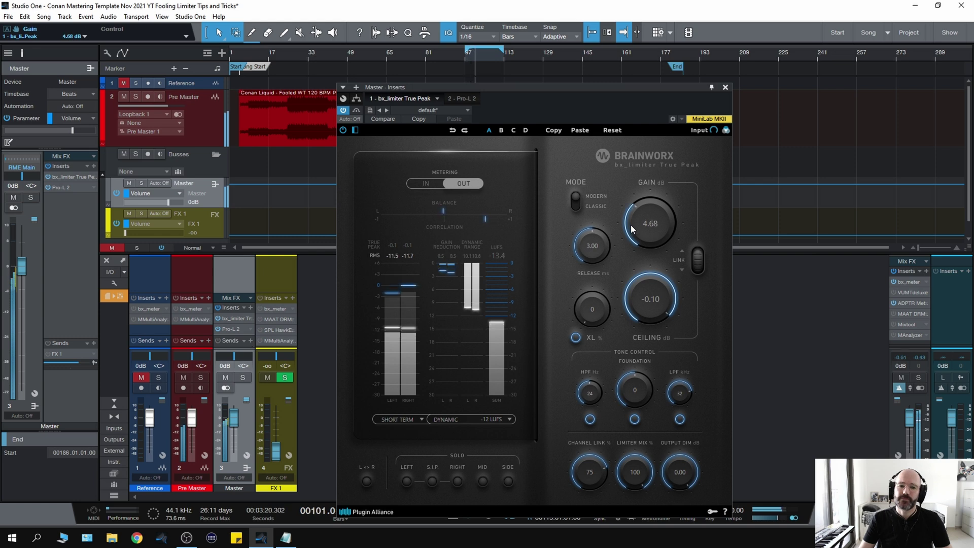
{"action": "scroll", "coordinate": [631, 230], "scroll_direction": "up", "scroll_amount": 1}
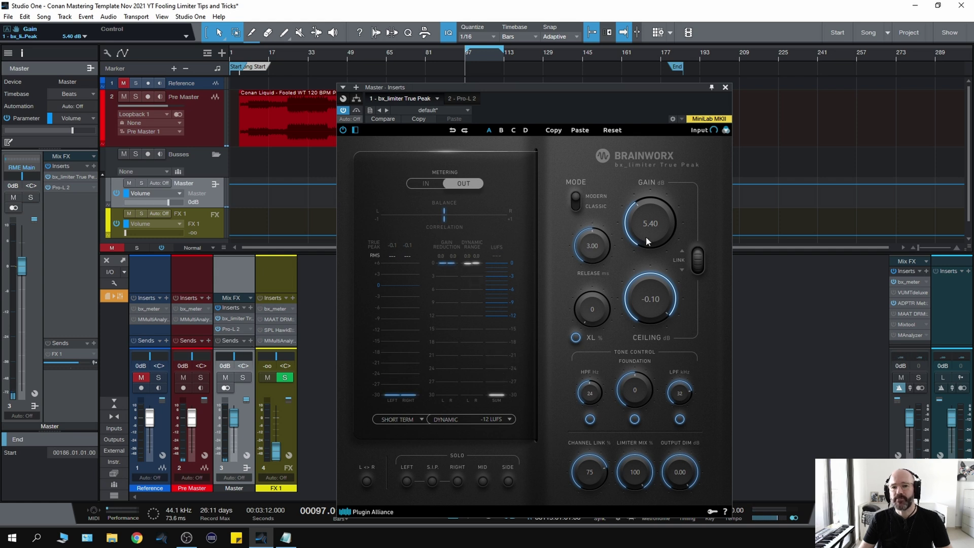
{"action": "key", "text": "space"}
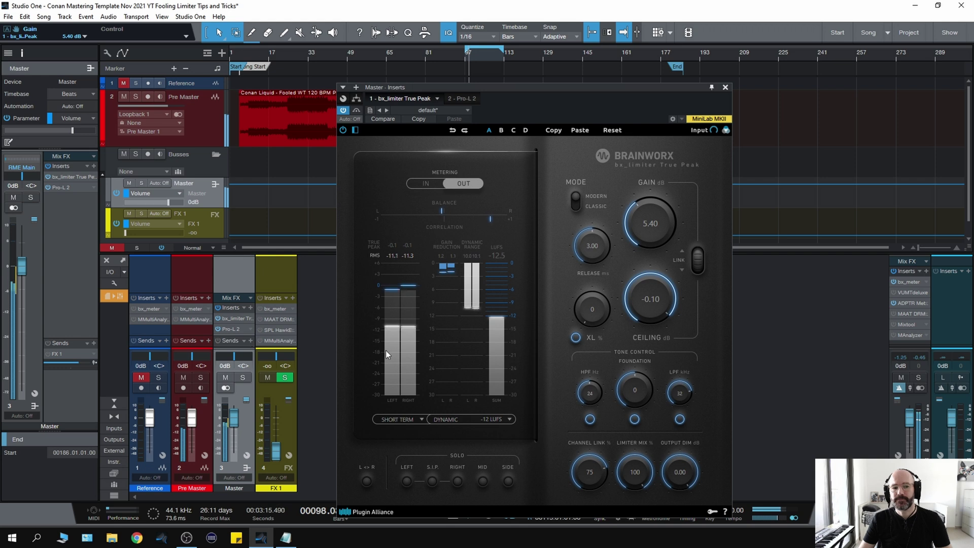
{"action": "key", "text": "space"}
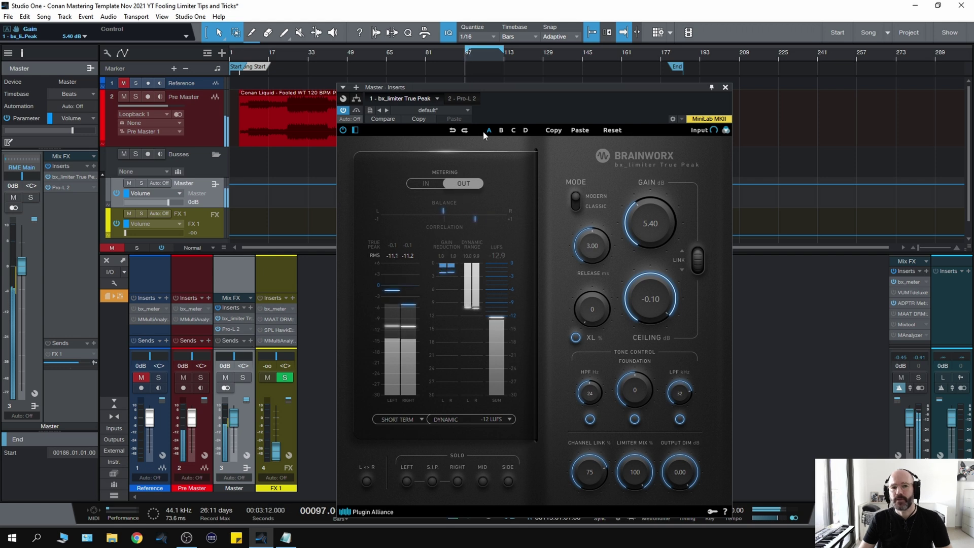
In Pro-L 2, reset the integrated loudness measurement and set the gain to +4.9 dB during playback
{"action": "left_click", "coordinate": [460, 98]}
{"action": "key", "text": "space"}
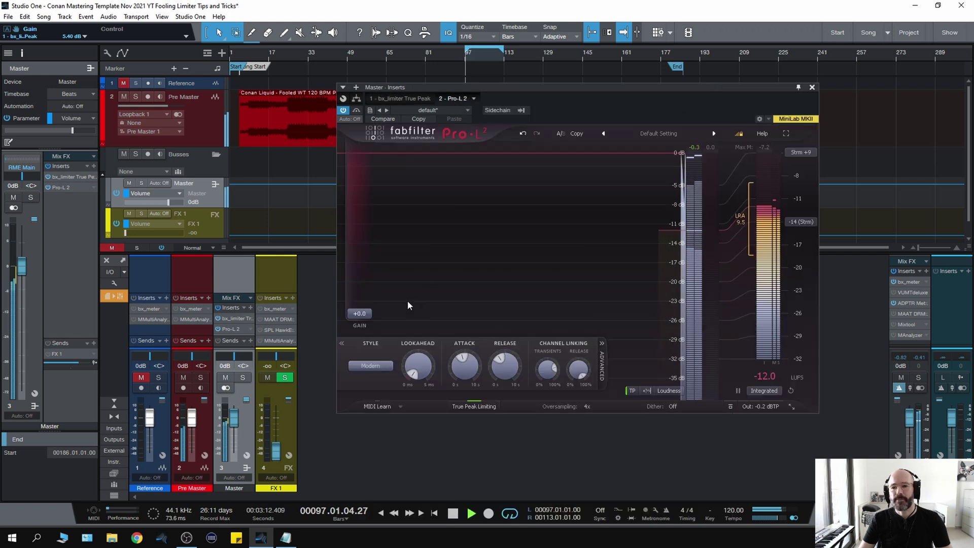
{"action": "left_click", "coordinate": [792, 391]}
{"action": "left_click_drag", "start_coordinate": [367, 323], "coordinate": [370, 283]}
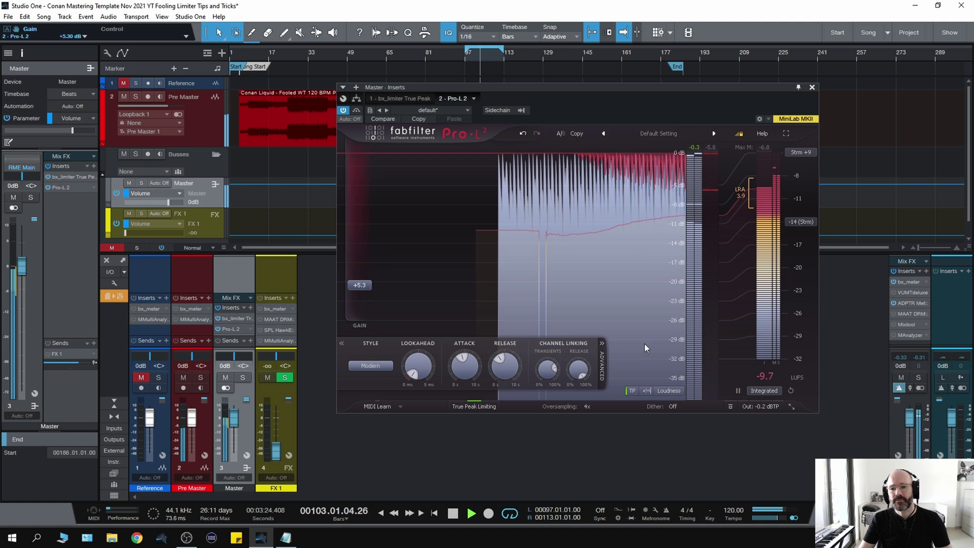
{"action": "mouse_move", "coordinate": [357, 285]}
{"action": "left_click_drag", "start_coordinate": [357, 285], "coordinate": [358, 289]}
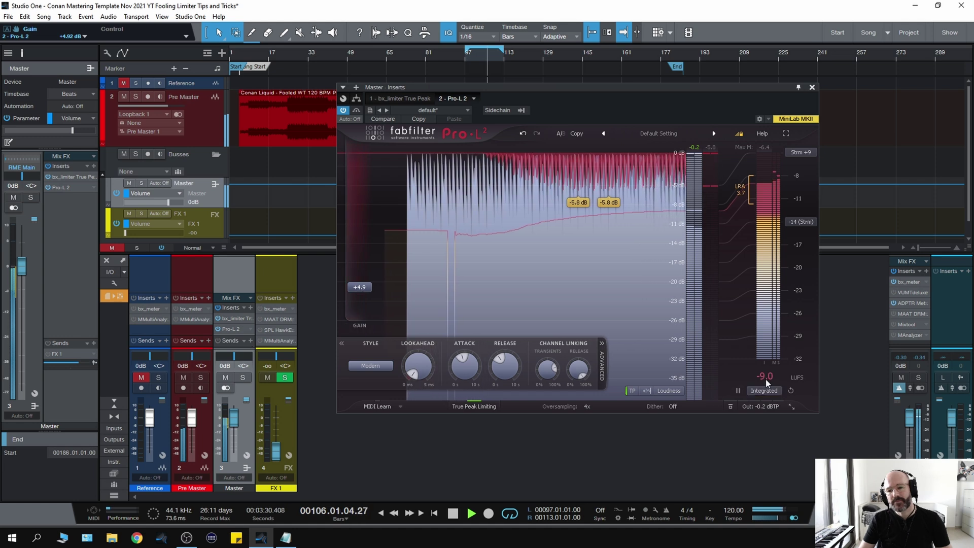
{"action": "key", "text": "space"}
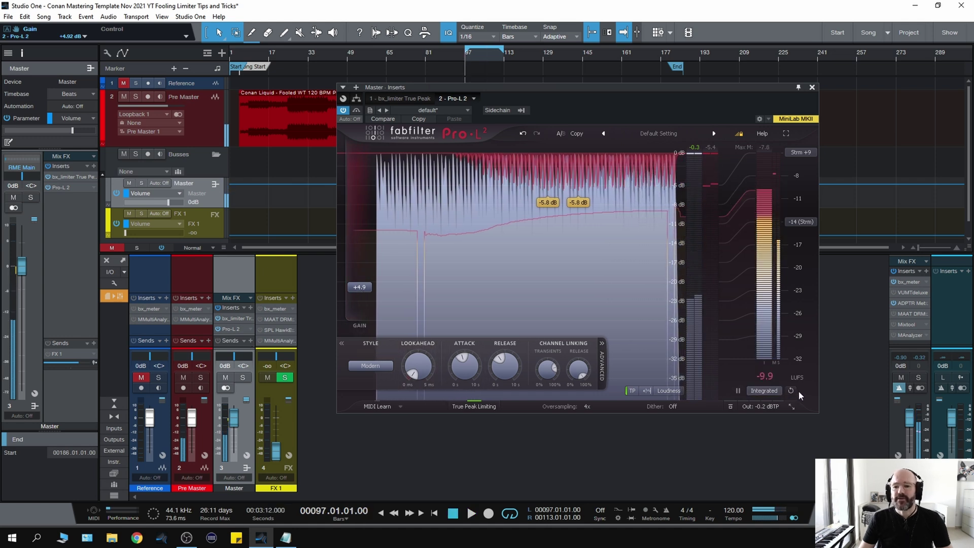
Replay the passage from bar 97 to check the integrated LUFS and gain reduction in Pro-L 2
{"action": "key", "text": "space"}
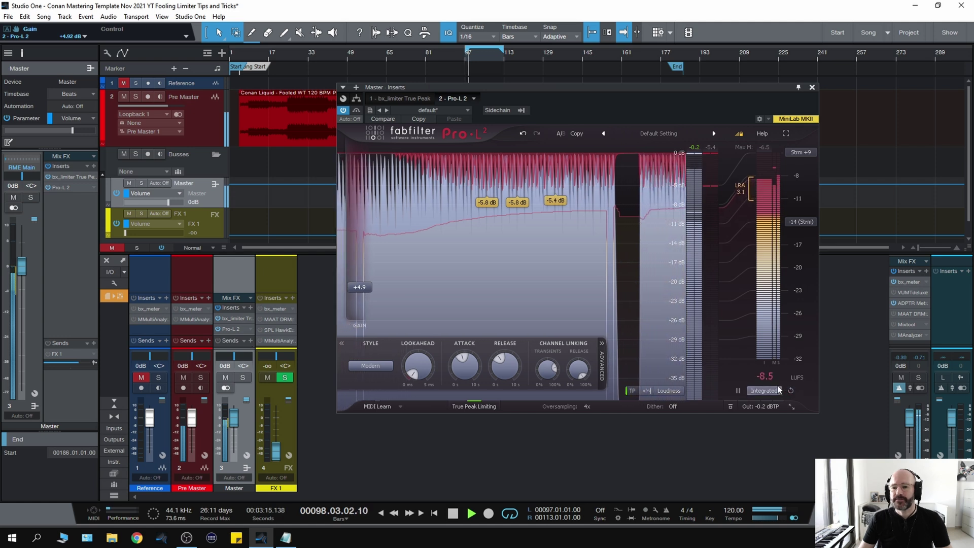
{"action": "key", "text": "space"}
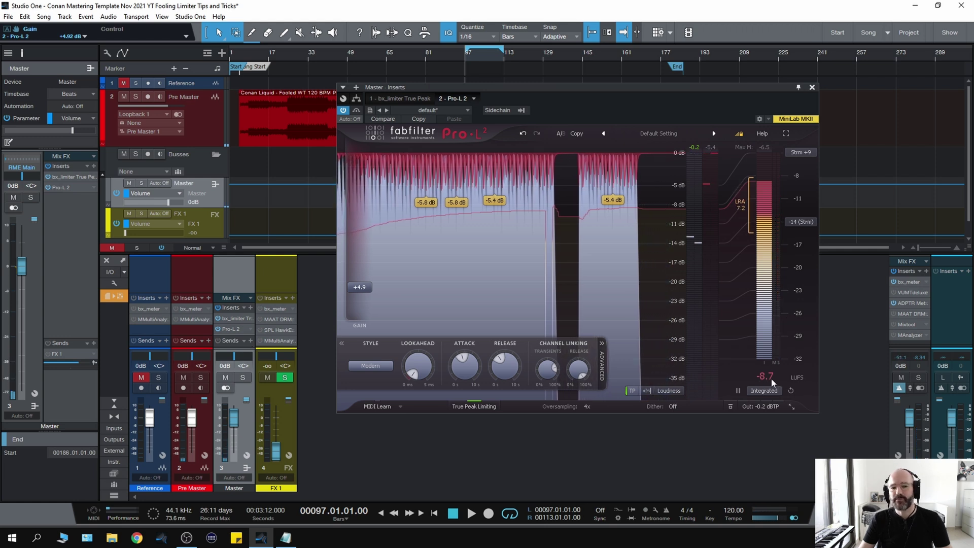
{"action": "mouse_move", "coordinate": [357, 297]}
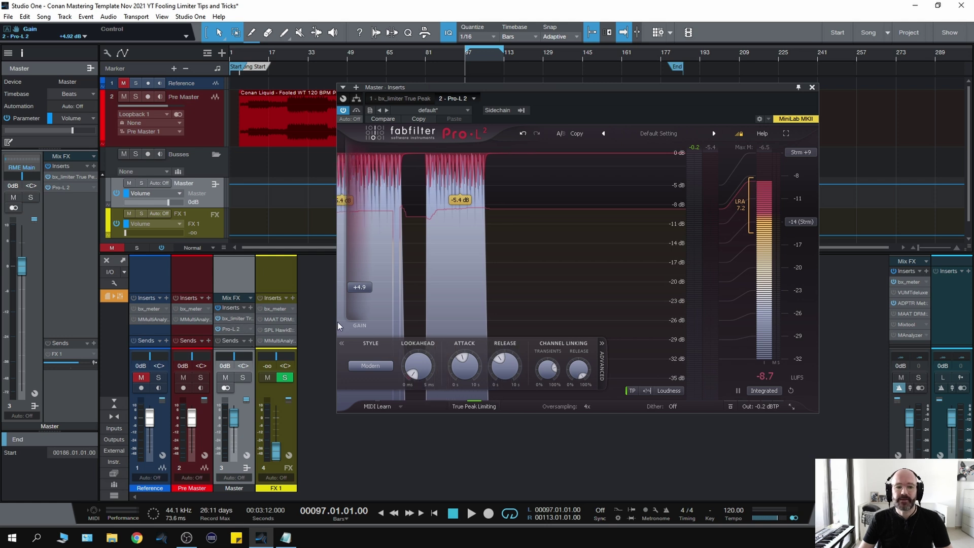
{"action": "key", "text": "space"}
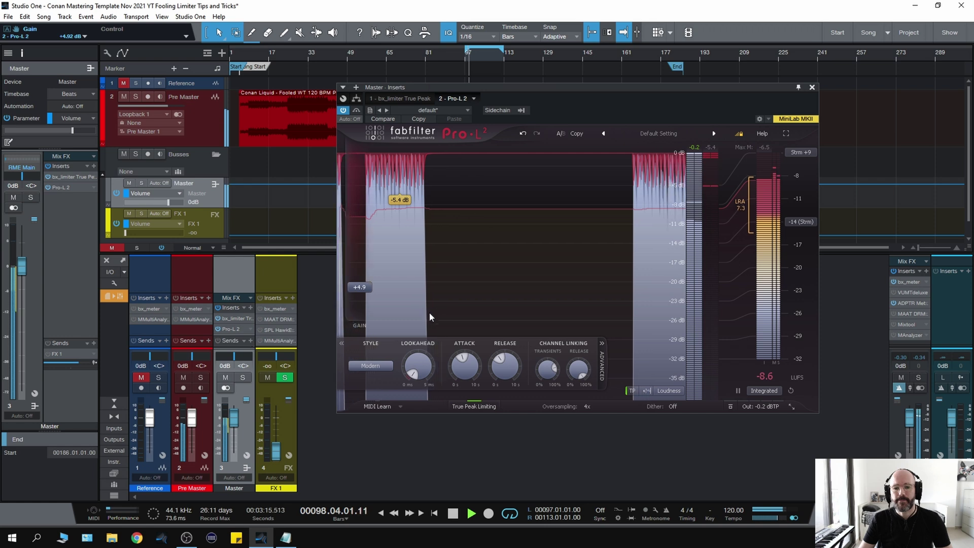
{"action": "key", "text": "space"}
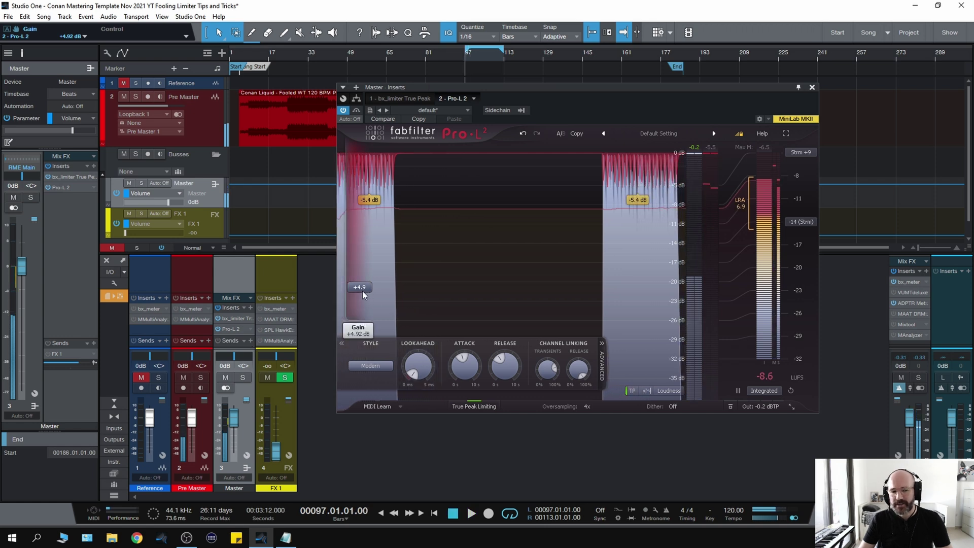
Reduce the Pro-L 2 gain to +4.6 dB and audition the passage from bar 97 with both limiters
{"action": "left_click_drag", "start_coordinate": [362, 290], "coordinate": [351, 309]}
{"action": "key", "text": "space"}
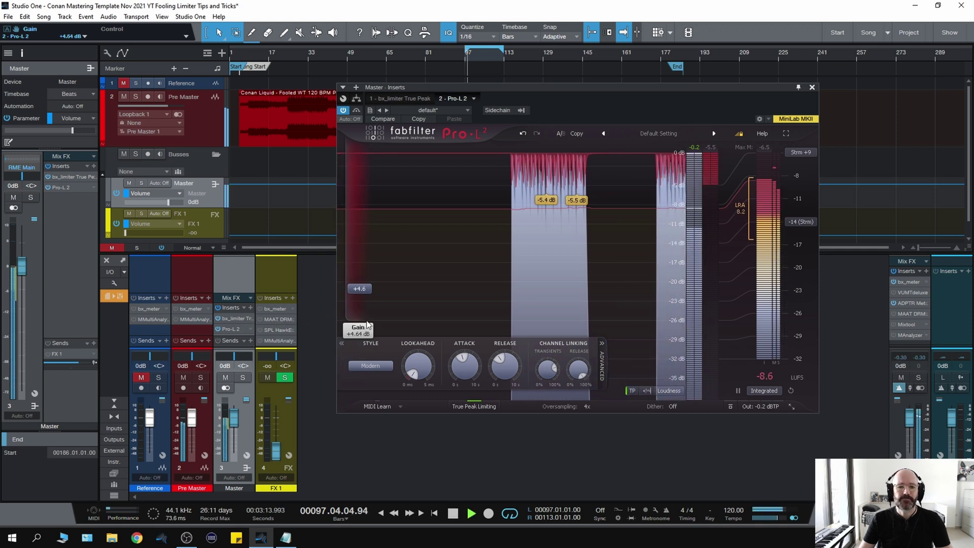
{"action": "key", "text": "space"}
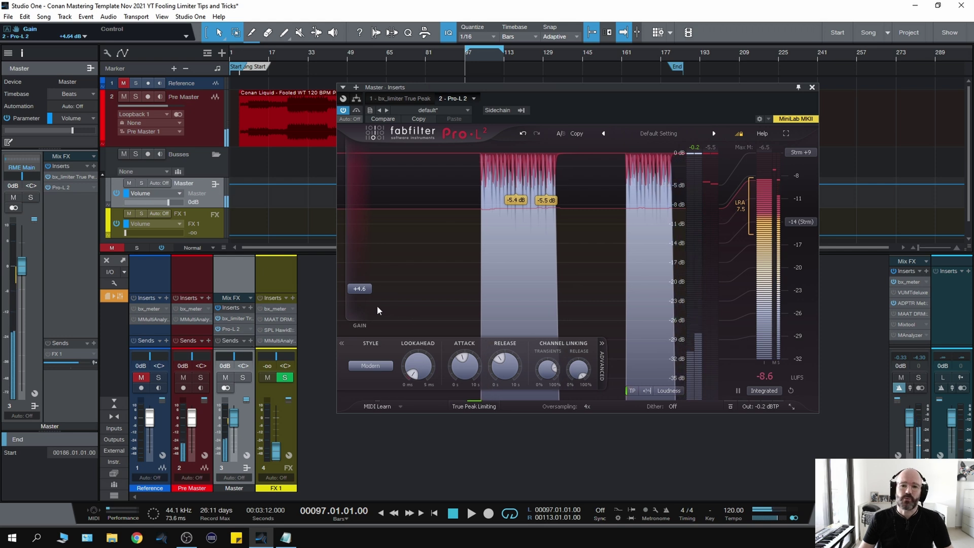
{"action": "mouse_move", "coordinate": [354, 290]}
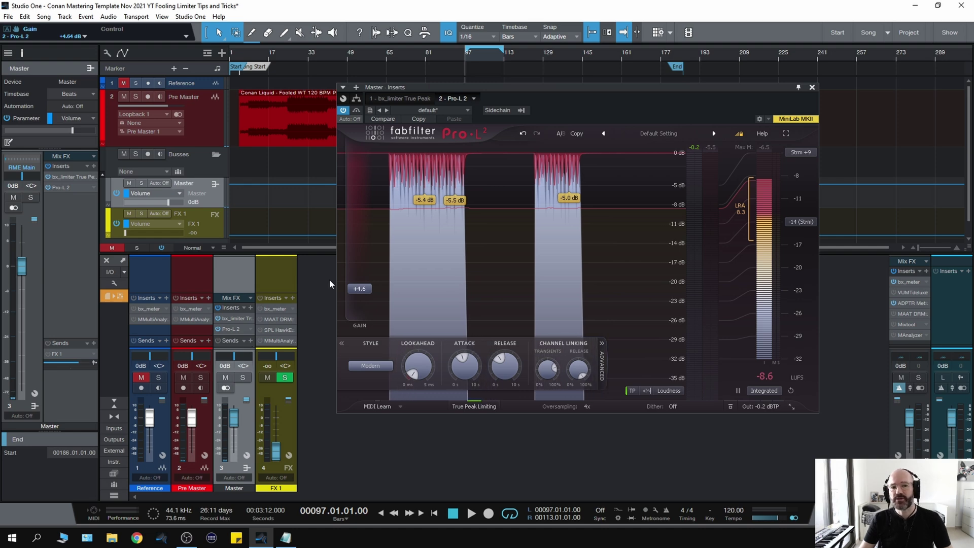
{"action": "key", "text": "space"}
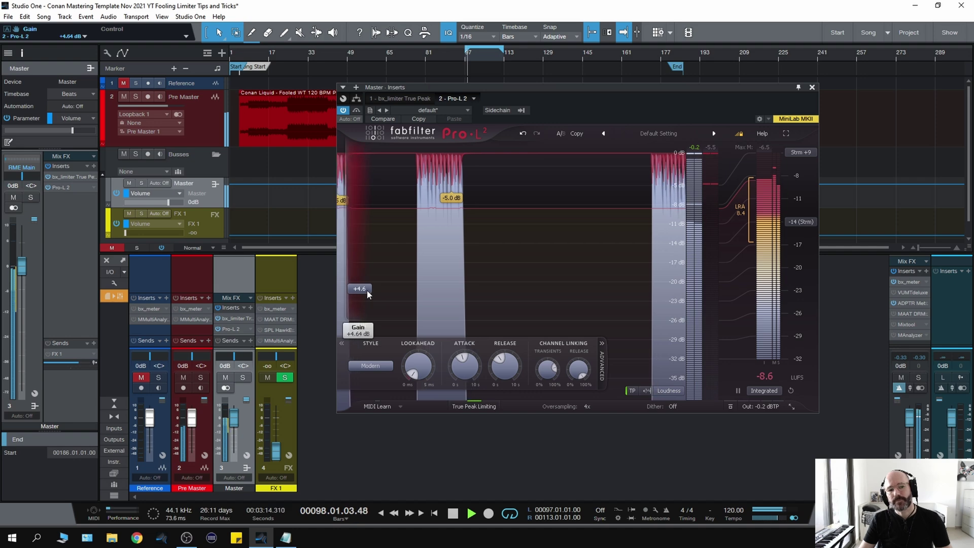
Bring up the bx_limiter True Peak controls on the master to review its settings
{"action": "left_click", "coordinate": [413, 98]}
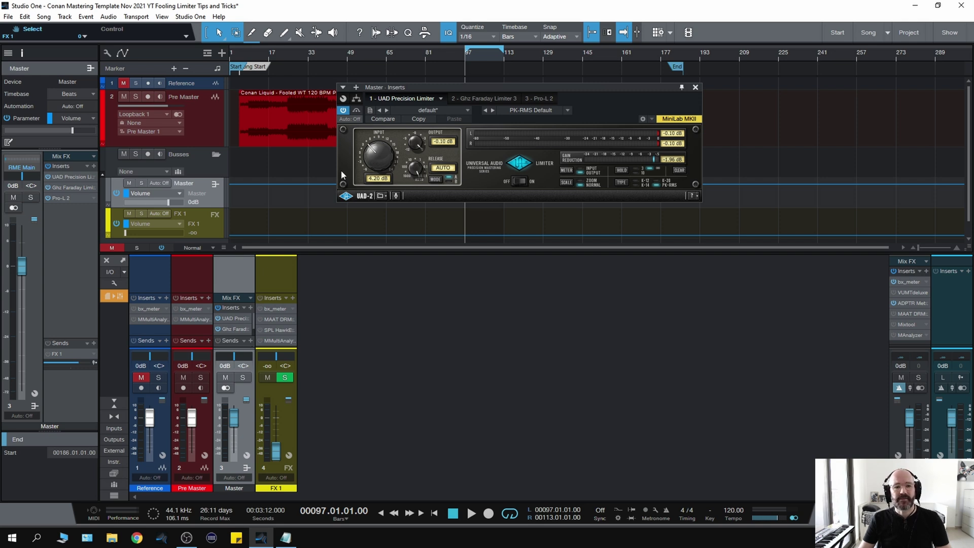
Deactivate the master's Ghz Faraday Limiter 3 and set the UAD Precision Limiter input to 3.75 dB while auditioning from bar 97
{"action": "left_click", "coordinate": [218, 328]}
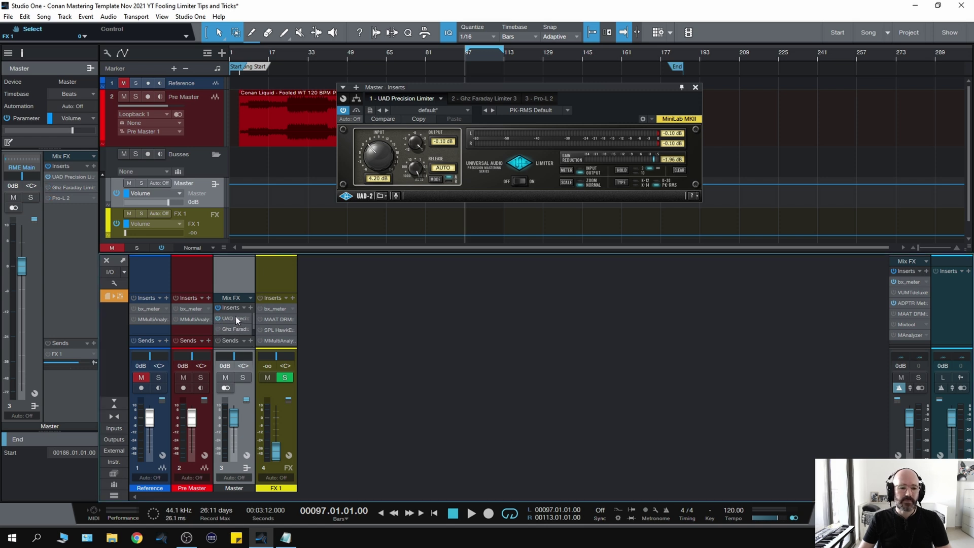
{"action": "key", "text": "space"}
{"action": "left_click", "coordinate": [679, 170]}
{"action": "key", "text": "space"}
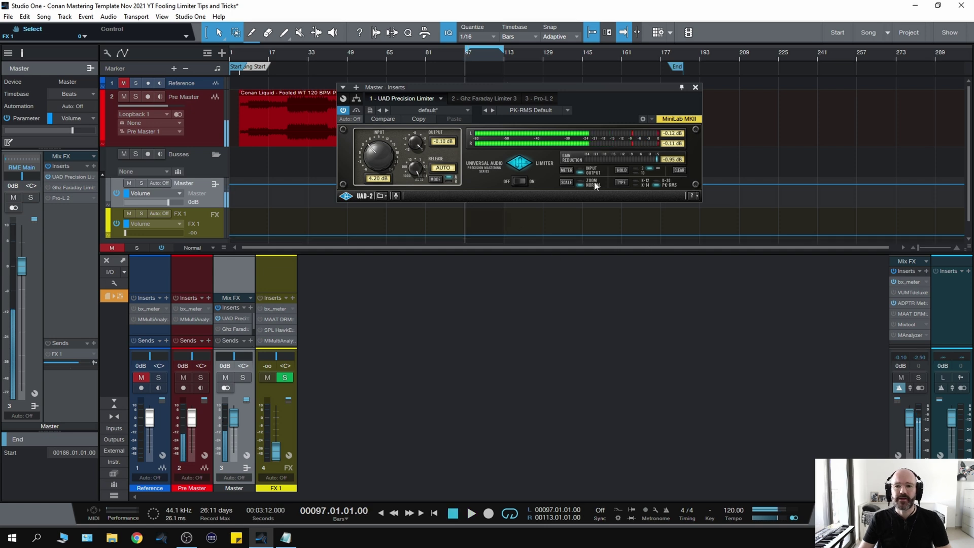
{"action": "key", "text": "space"}
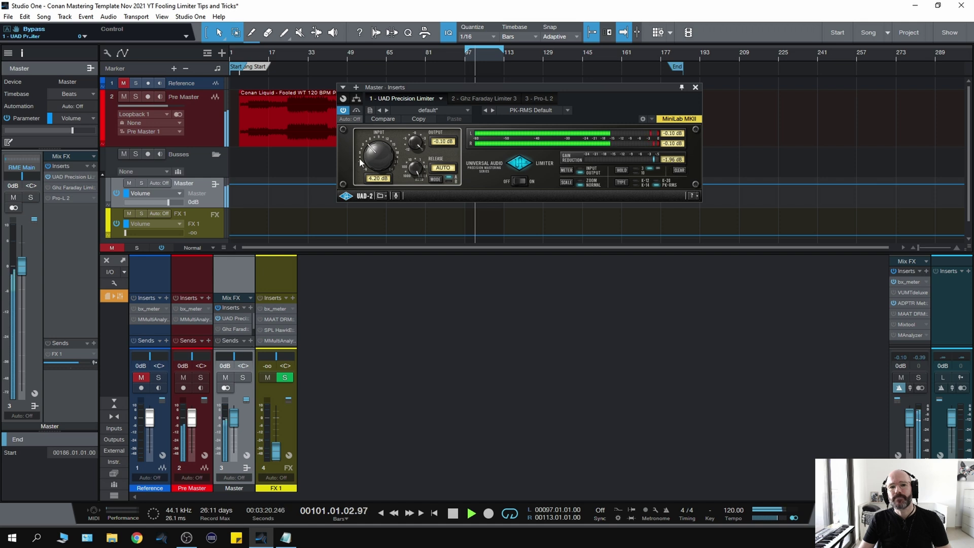
{"action": "left_click_drag", "start_coordinate": [368, 154], "coordinate": [368, 156]}
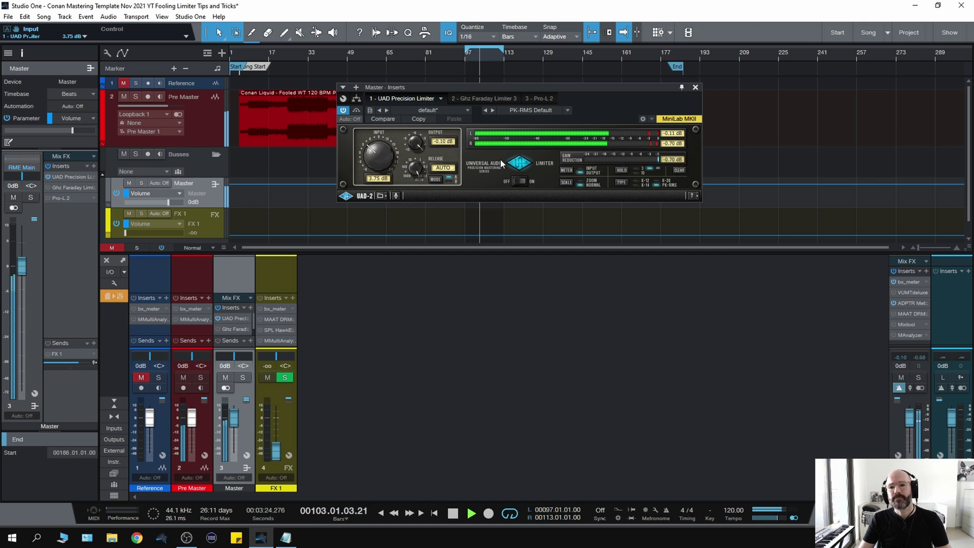
{"action": "key", "text": "space"}
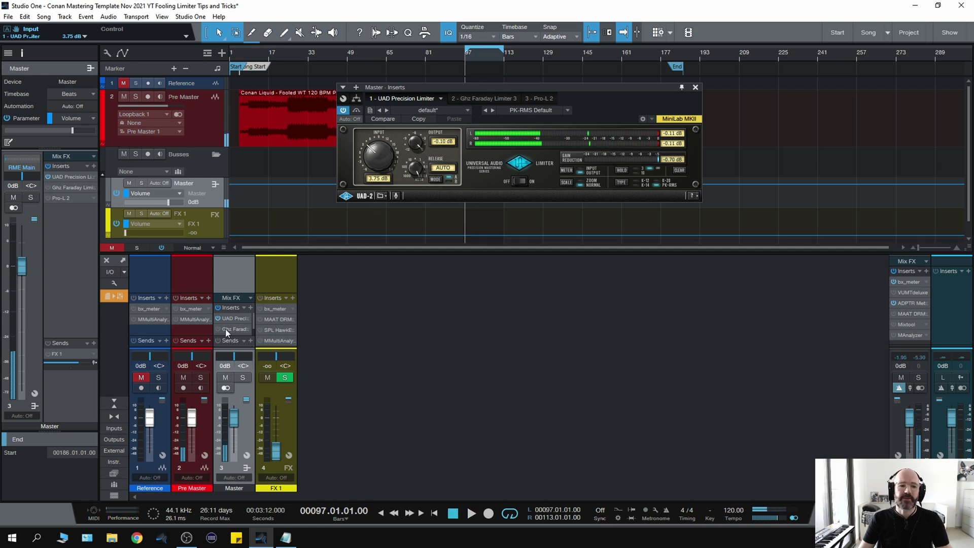
Activate the Ghz Faraday Limiter 3 on the master and compare its bypassed and active sound from bar 97
{"action": "left_click", "coordinate": [220, 327]}
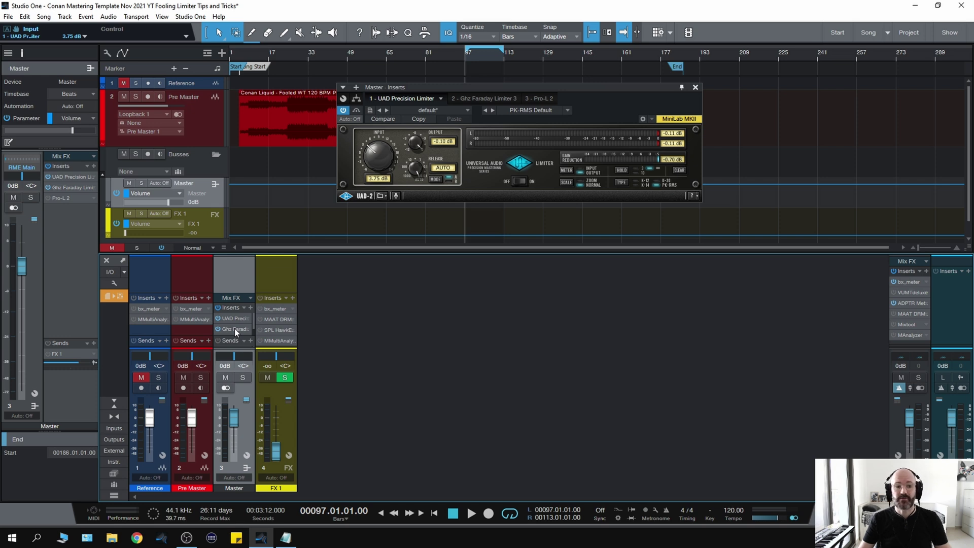
{"action": "left_click", "coordinate": [481, 98]}
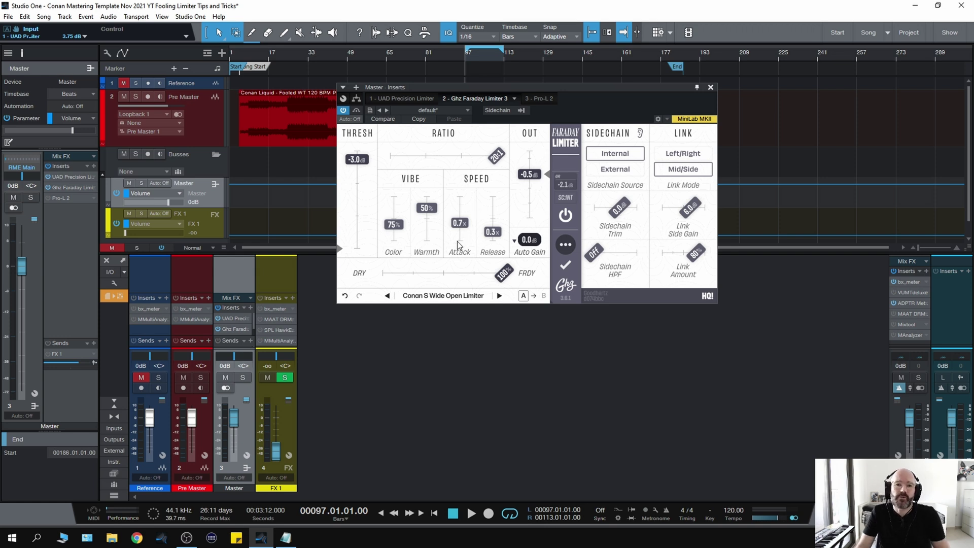
{"action": "key", "text": "space"}
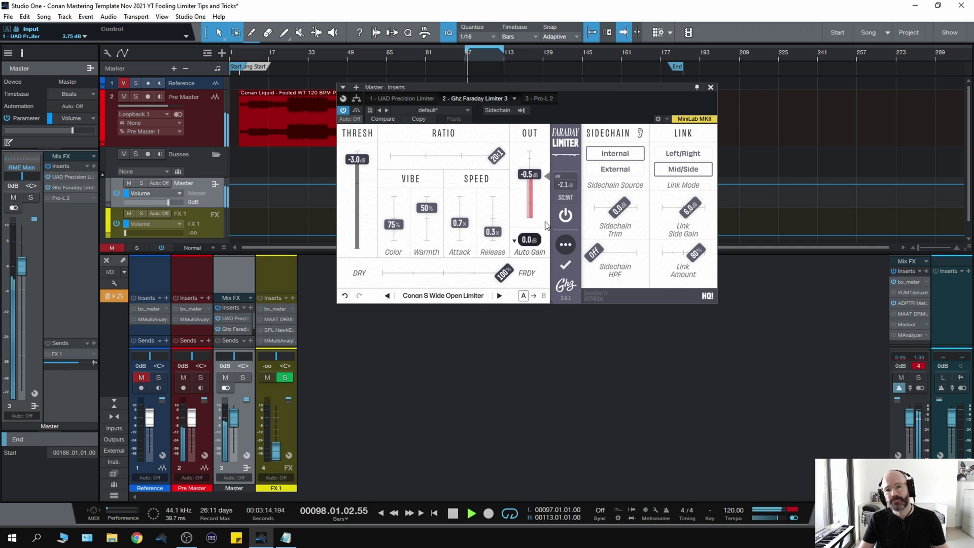
{"action": "left_click", "coordinate": [357, 111]}
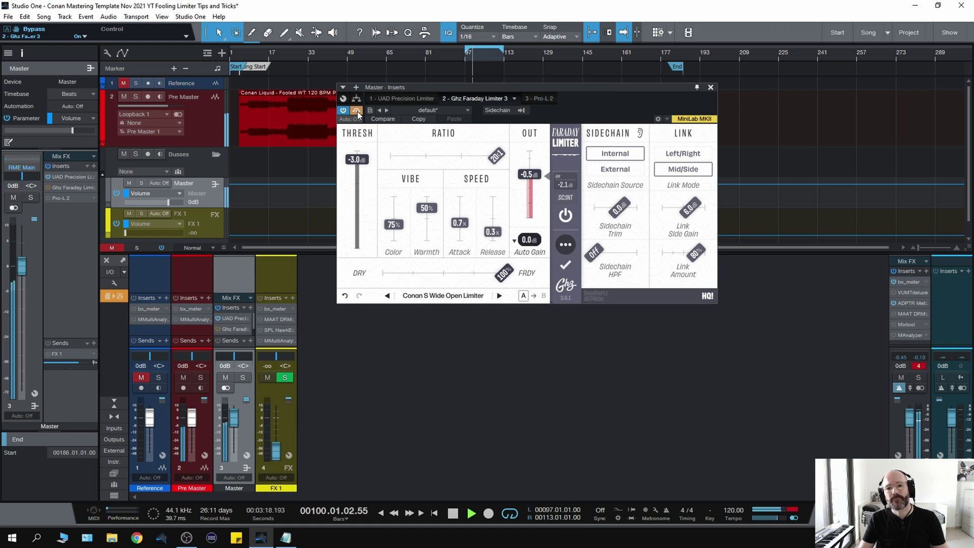
{"action": "key", "text": "space"}
{"action": "left_click", "coordinate": [357, 111]}
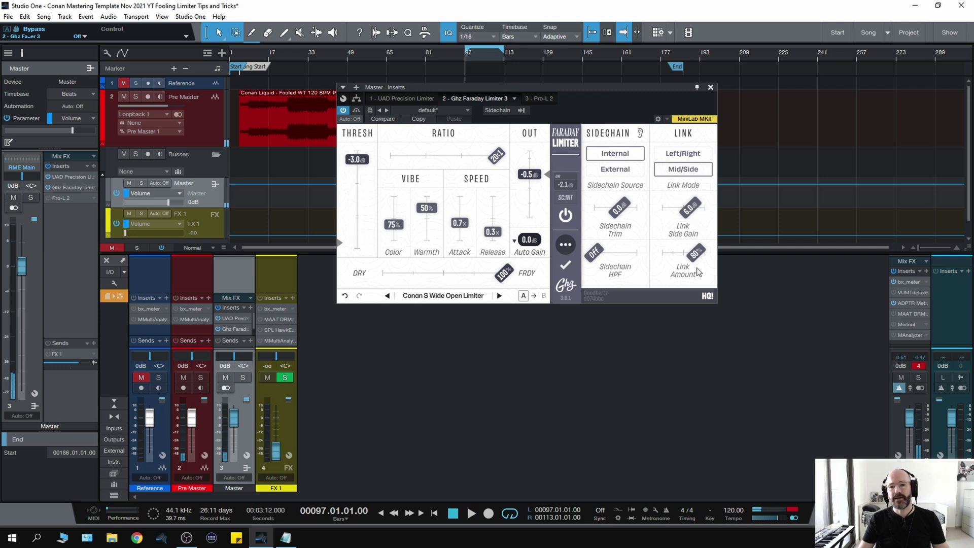
Activate Pro-L 2 as the third limiter on the master and audition the passage from bar 97 through it
{"action": "key", "text": "space"}
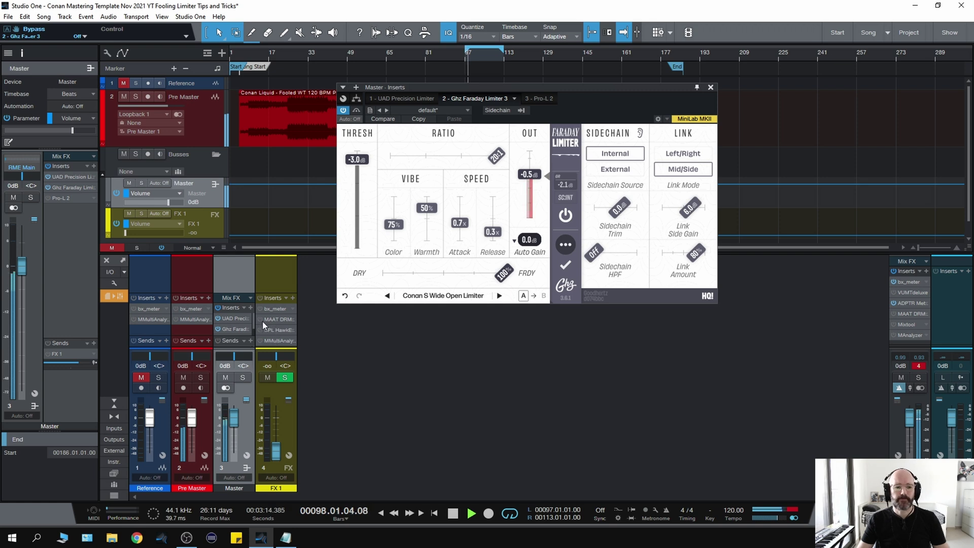
{"action": "scroll", "coordinate": [254, 320], "scroll_direction": "down", "scroll_amount": 1}
{"action": "key", "text": "space"}
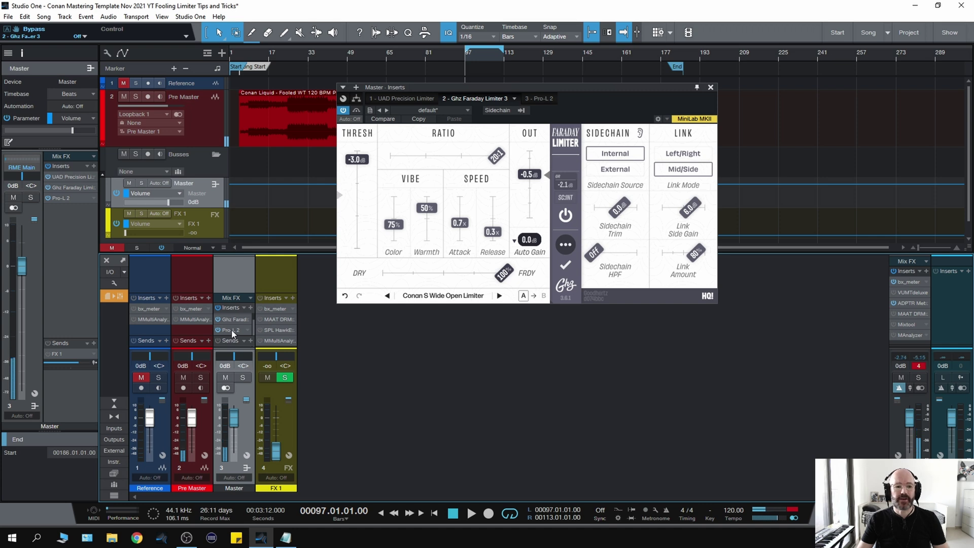
{"action": "left_click", "coordinate": [231, 330]}
{"action": "key", "text": "space"}
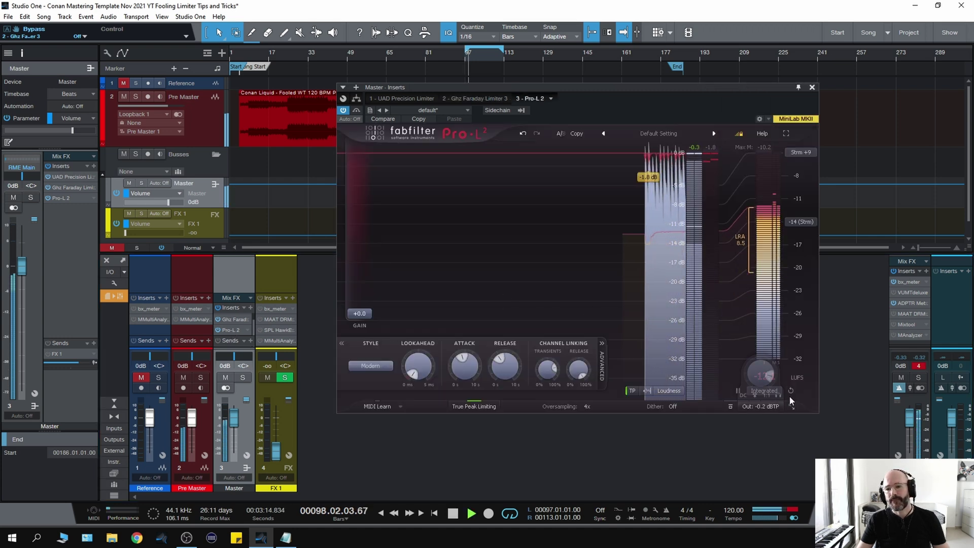
{"action": "key", "text": "space"}
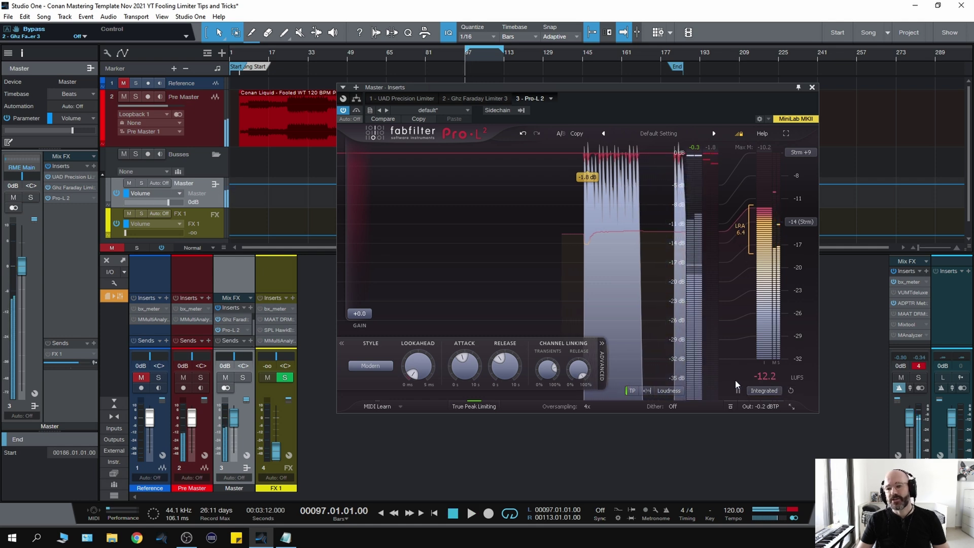
Set the Pro-L 2 gain to +4.3 dB and replay from bar 97 with a fresh integrated loudness measurement
{"action": "left_click_drag", "start_coordinate": [359, 313], "coordinate": [367, 290]}
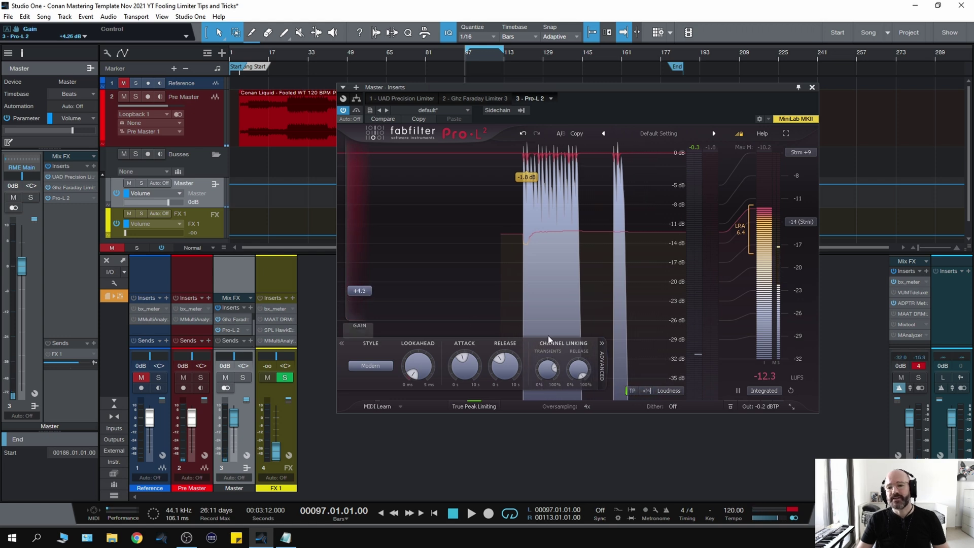
{"action": "key", "text": "space"}
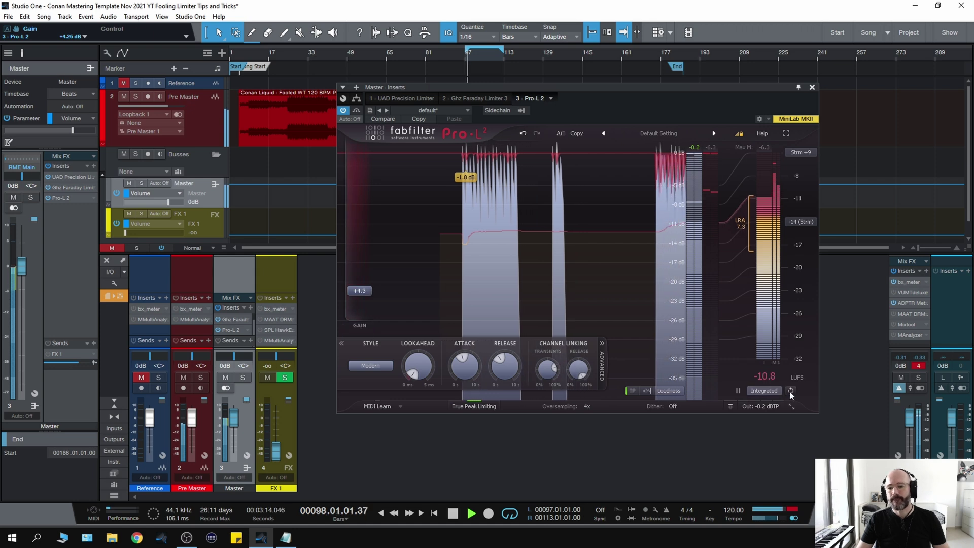
{"action": "mouse_move", "coordinate": [363, 295]}
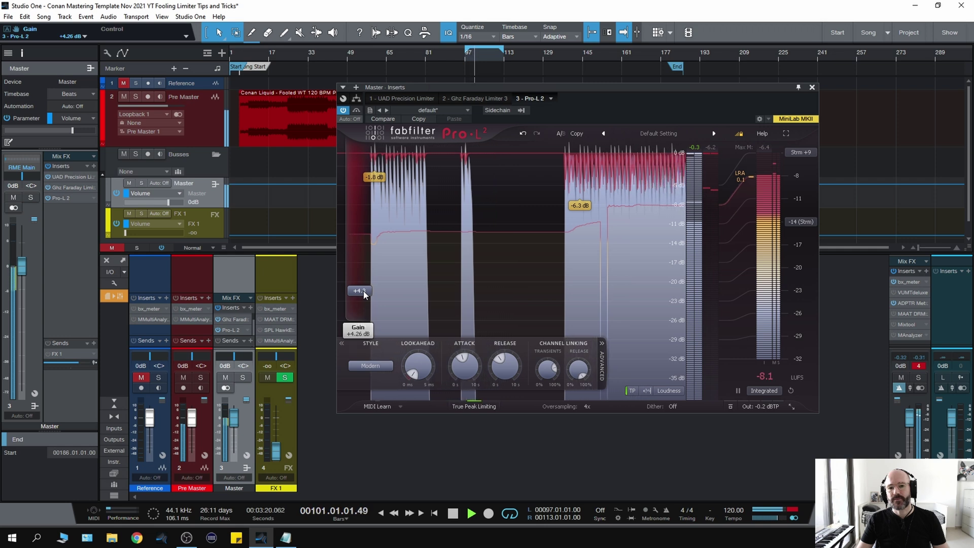
{"action": "key", "text": "space"}
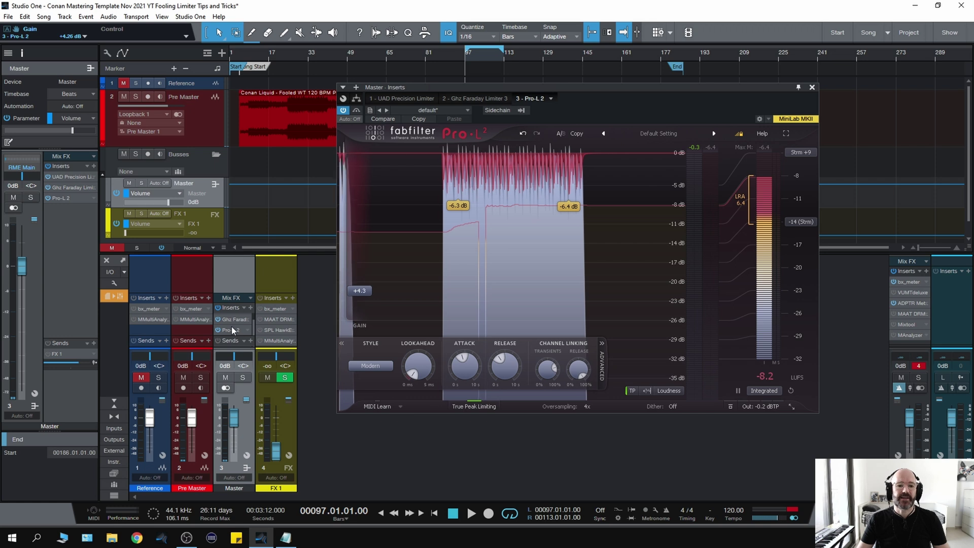
Replay the passage from bar 97 through all three limiters to check loudness and gain reduction in Pro-L 2
{"action": "scroll", "coordinate": [254, 327], "scroll_direction": "up", "scroll_amount": 1}
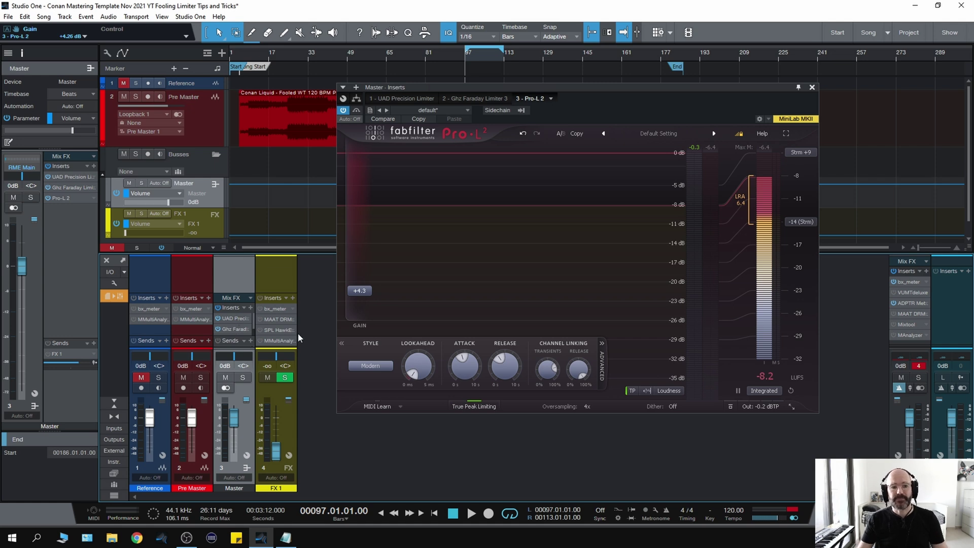
{"action": "key", "text": "space"}
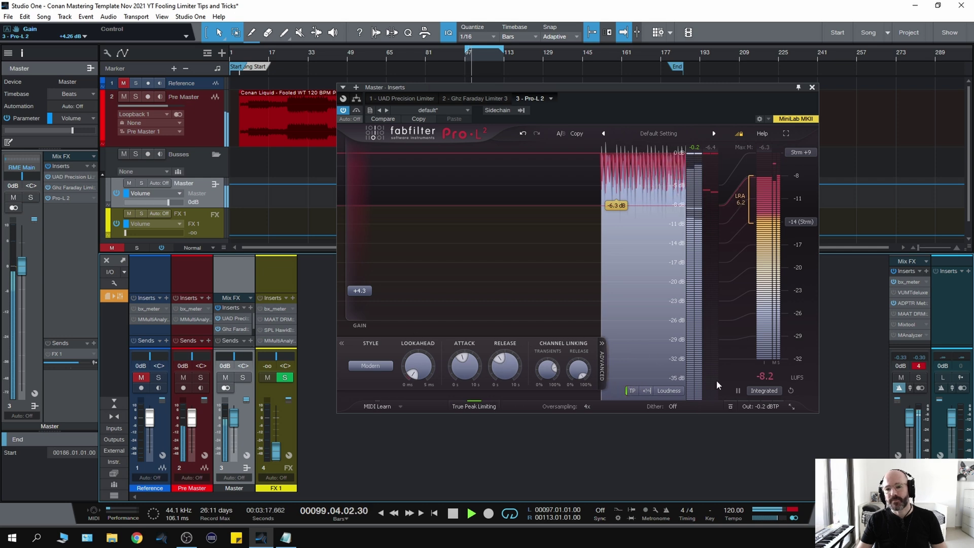
{"action": "key", "text": "space"}
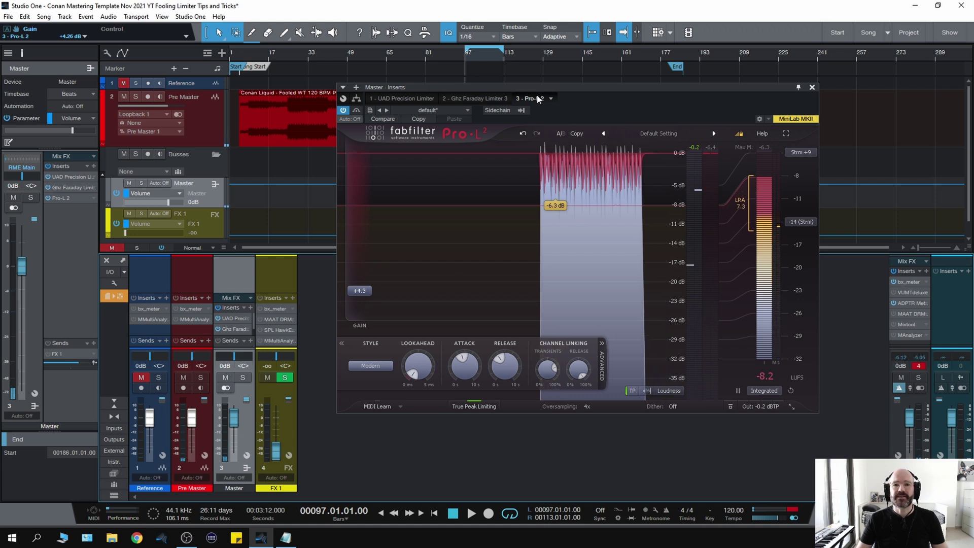
{"action": "left_click_drag", "start_coordinate": [539, 87], "coordinate": [534, 116]}
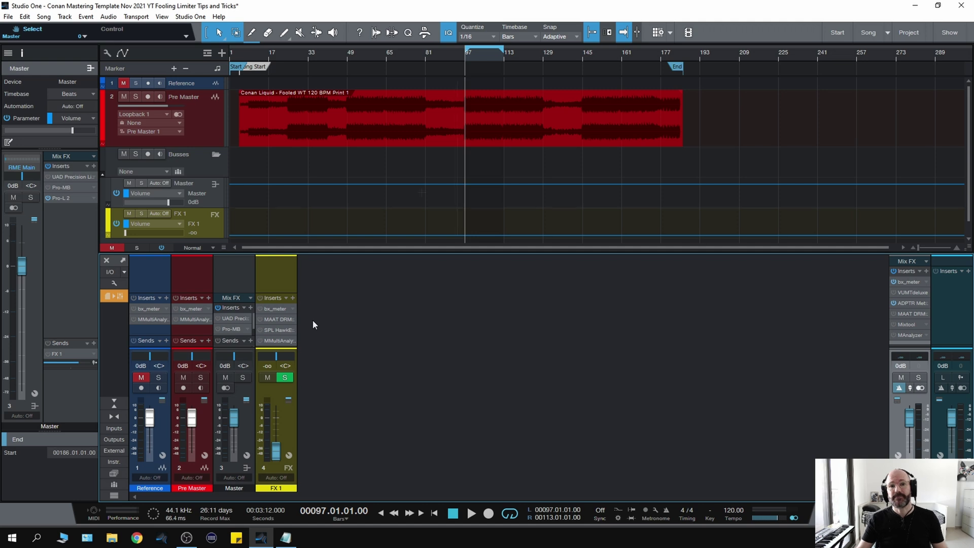
Activate the master's UAD Precision Limiter, raise its input to 4.05 dB during playback and compare it with bypass
{"action": "left_click", "coordinate": [233, 319]}
{"action": "left_click", "coordinate": [217, 319]}
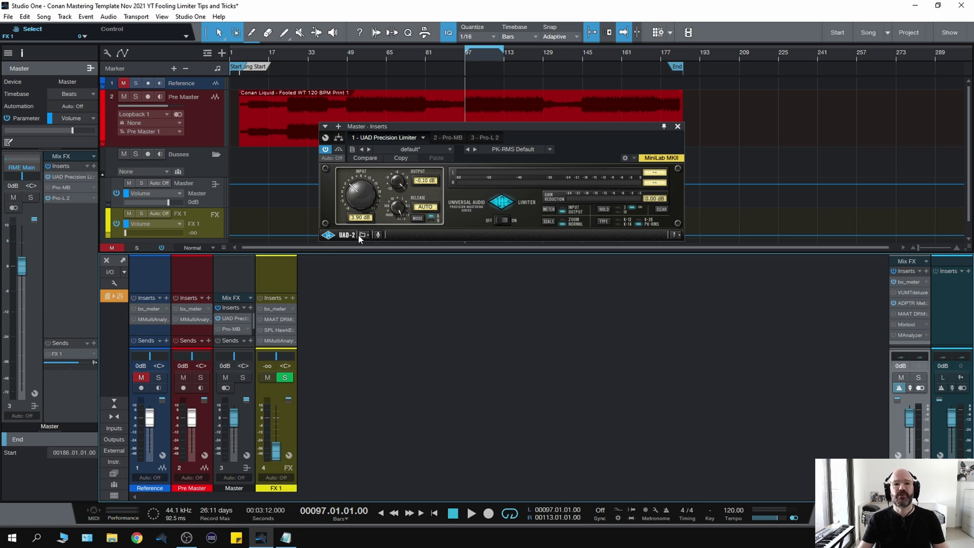
{"action": "key", "text": "space"}
{"action": "scroll", "coordinate": [355, 197], "scroll_direction": "down", "scroll_amount": 3}
{"action": "scroll", "coordinate": [354, 197], "scroll_direction": "up", "scroll_amount": 4}
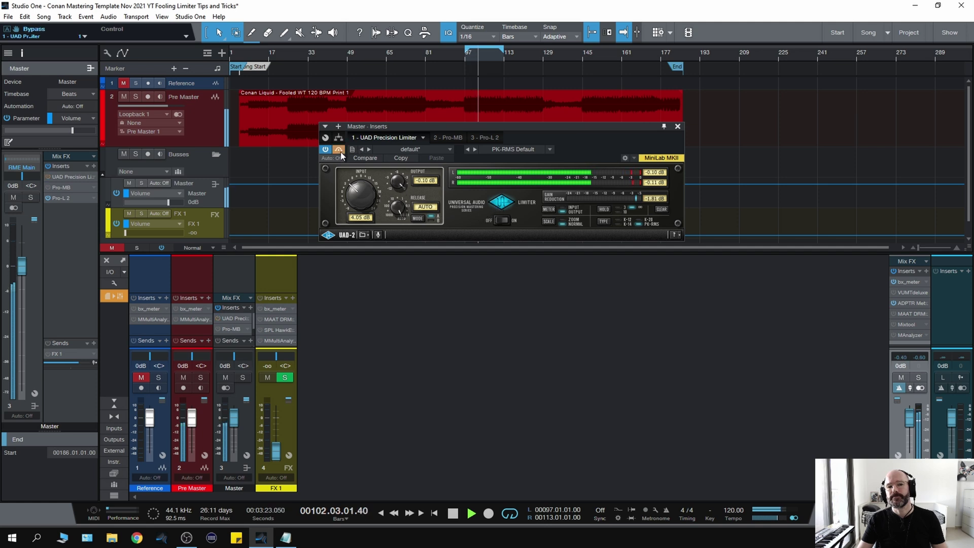
{"action": "key", "text": "space"}
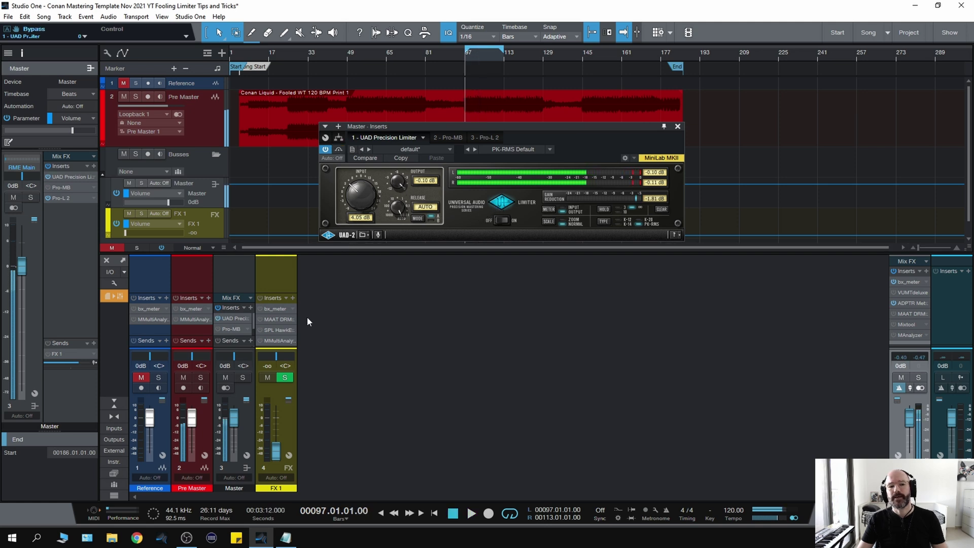
Activate Pro-MB on the master and set band 1's level to -1.33 dB and range to +6.50 dB during playback
{"action": "left_click", "coordinate": [227, 327]}
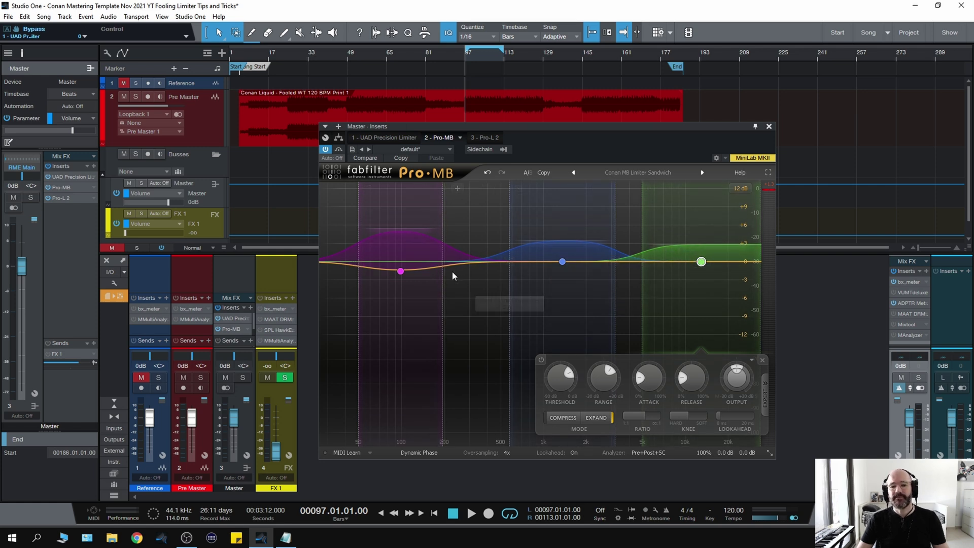
{"action": "key", "text": "space"}
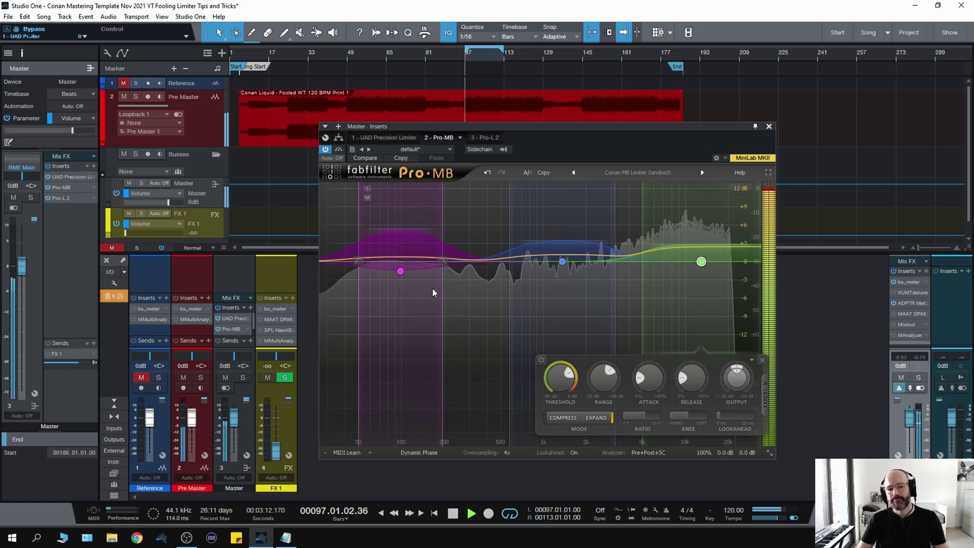
{"action": "left_click", "coordinate": [401, 272]}
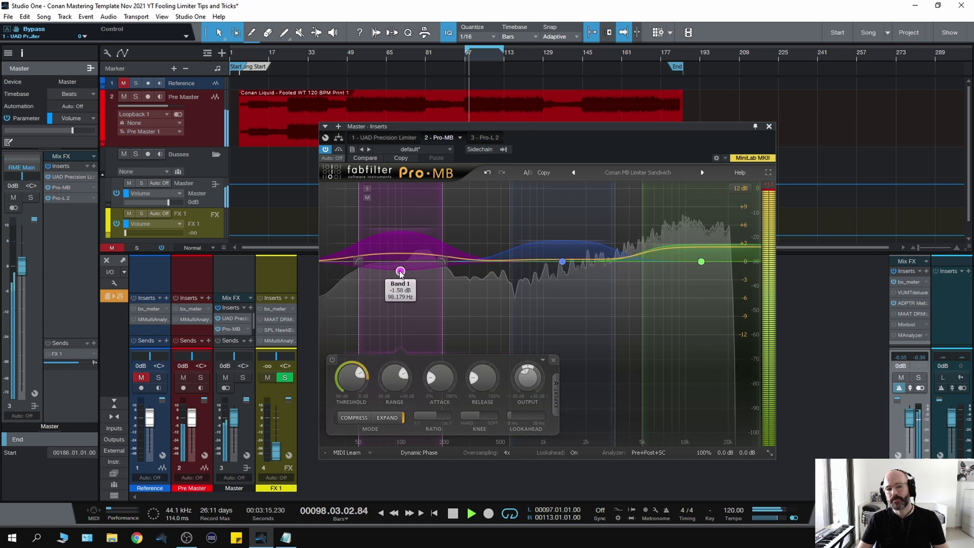
{"action": "left_click_drag", "start_coordinate": [400, 271], "coordinate": [400, 270]}
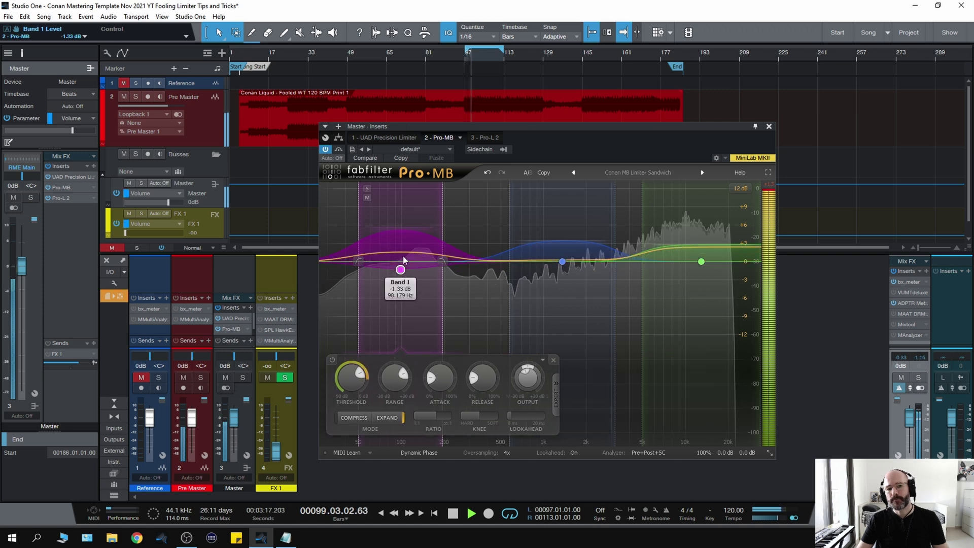
{"action": "left_click_drag", "start_coordinate": [399, 235], "coordinate": [399, 238]}
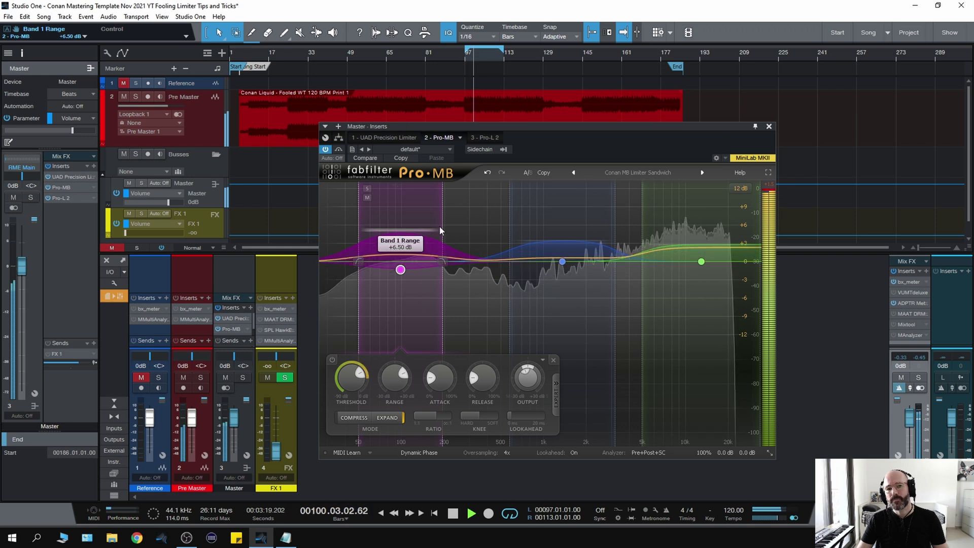
Audition the Pro-MB bands in solo during playback and set band 2's range to +4.06 dB
{"action": "left_click", "coordinate": [368, 189]}
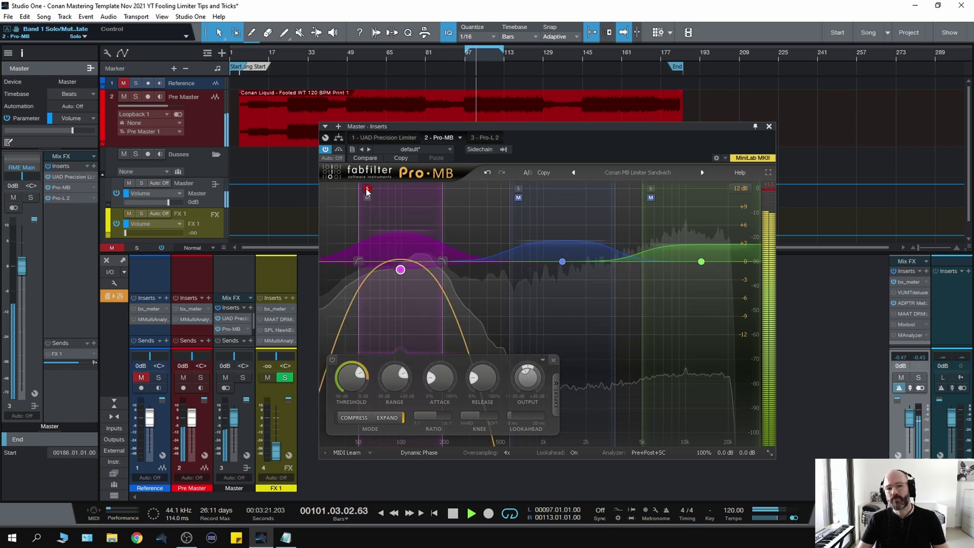
{"action": "left_click", "coordinate": [518, 188]}
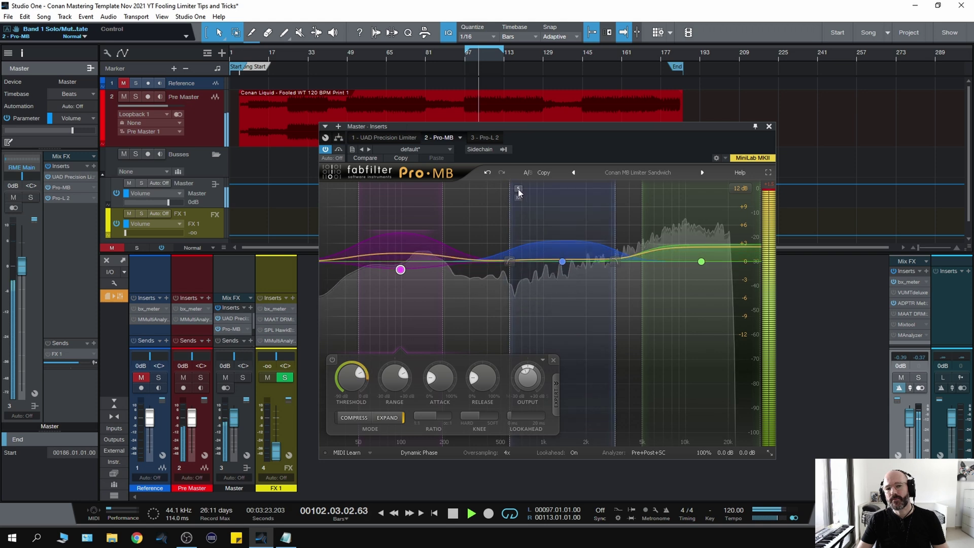
{"action": "left_click", "coordinate": [570, 240]}
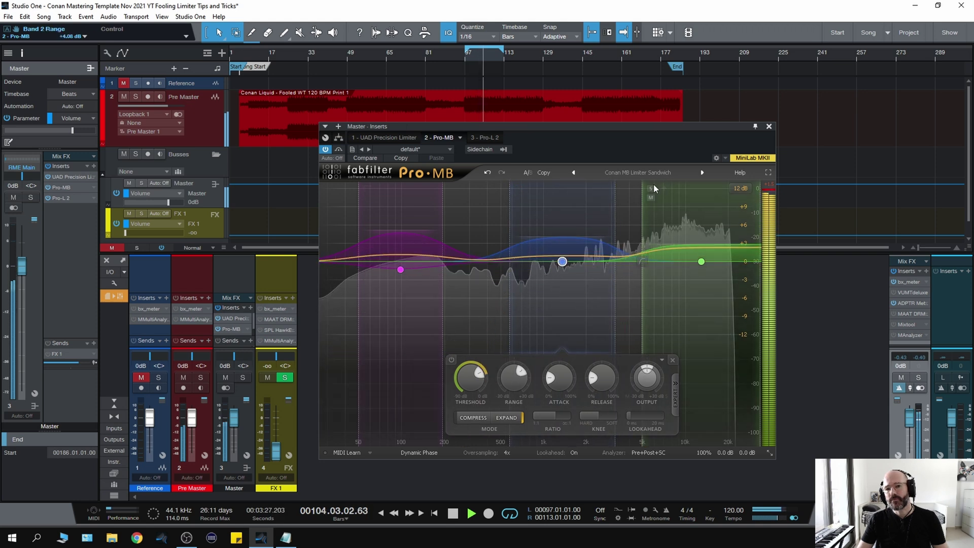
{"action": "left_click", "coordinate": [650, 189]}
{"action": "left_click", "coordinate": [650, 189]}
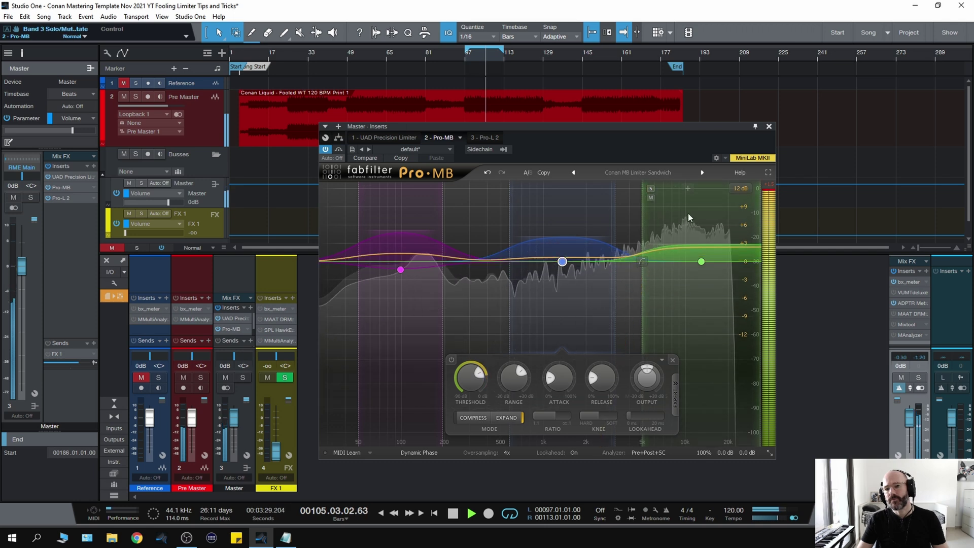
Set Pro-MB band 3's range to +2.75 dB during playback, and stop the transport
{"action": "left_click", "coordinate": [701, 245]}
{"action": "left_click_drag", "start_coordinate": [701, 245], "coordinate": [700, 246]}
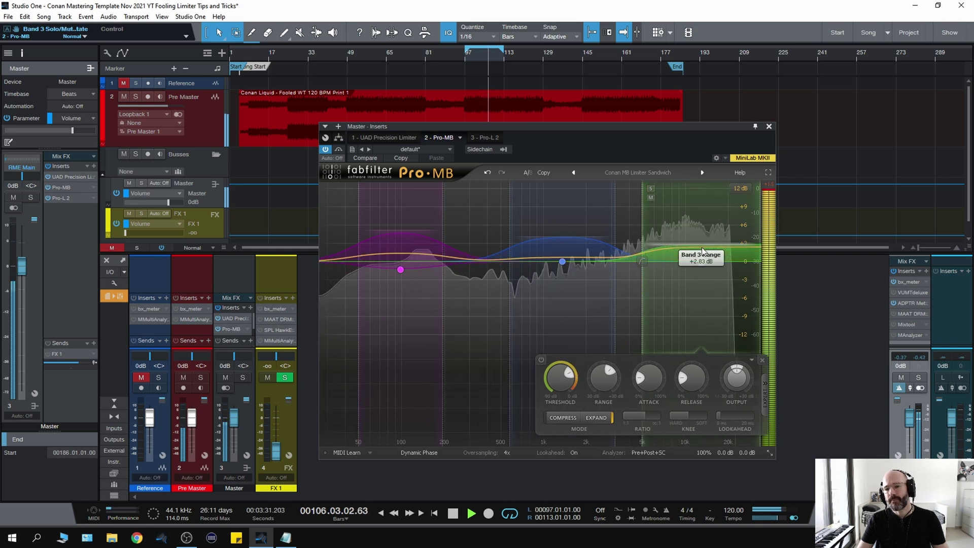
{"action": "key", "text": "space"}
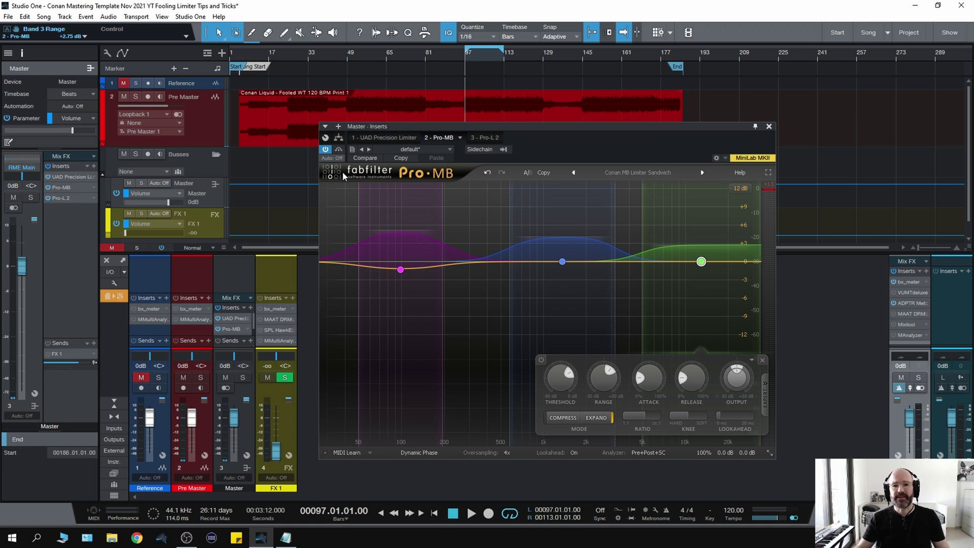
Play the passage from bar 97 while comparing the master with Pro-MB bypassed and active, leaving Pro-MB active
{"action": "key", "text": "space"}
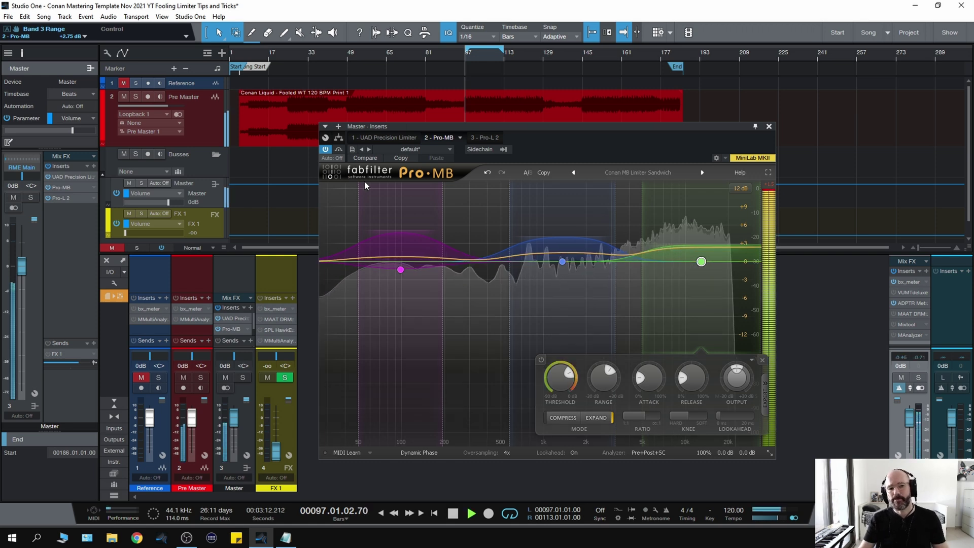
{"action": "left_click", "coordinate": [338, 149]}
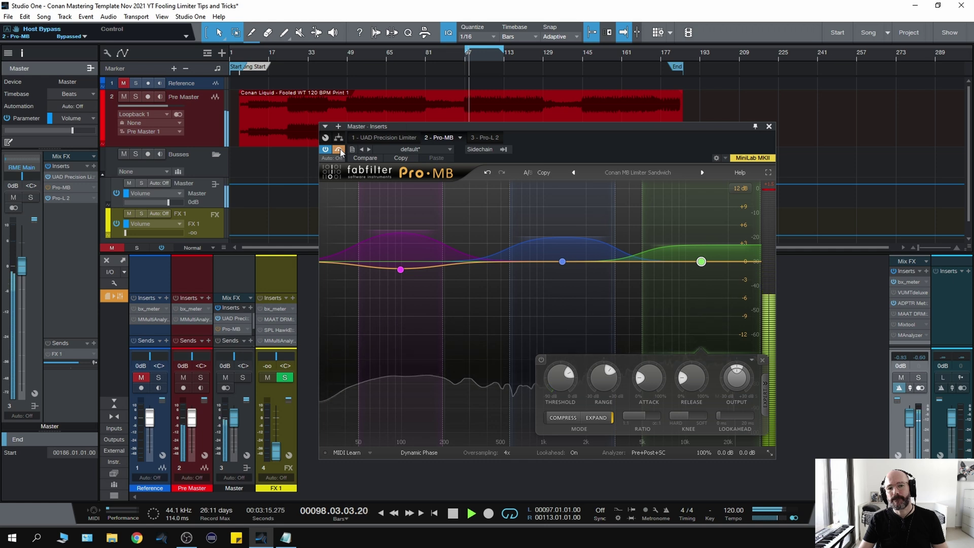
{"action": "left_click", "coordinate": [338, 149]}
{"action": "left_click", "coordinate": [338, 149]}
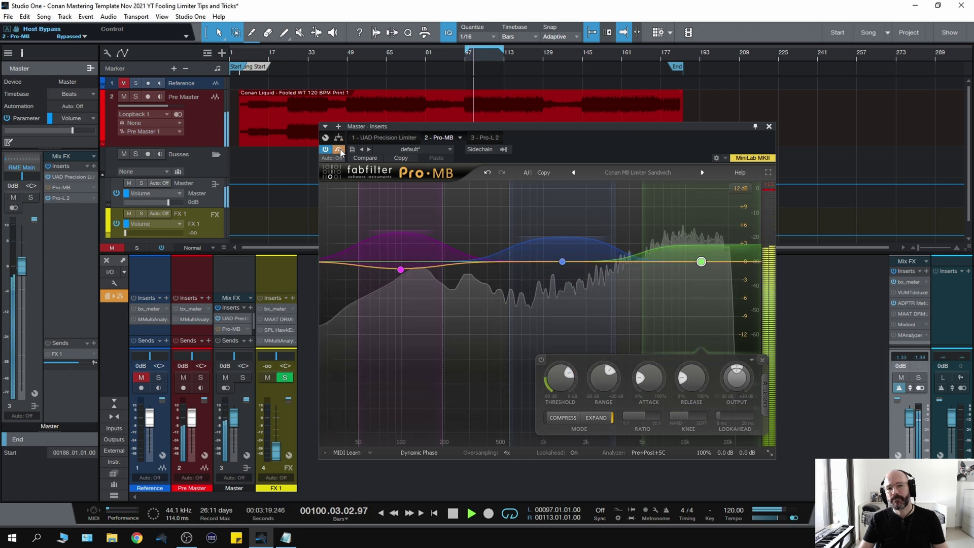
{"action": "left_click", "coordinate": [339, 149]}
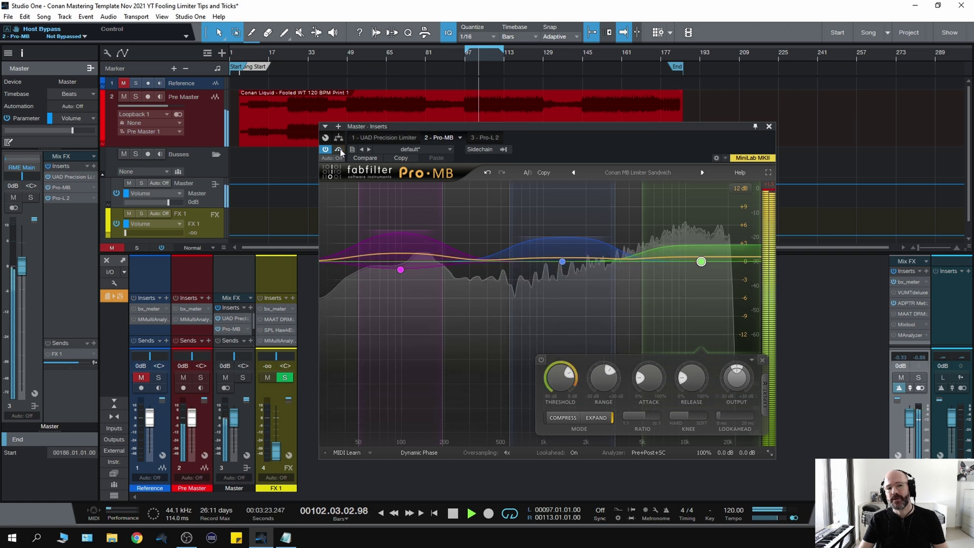
{"action": "key", "text": "space"}
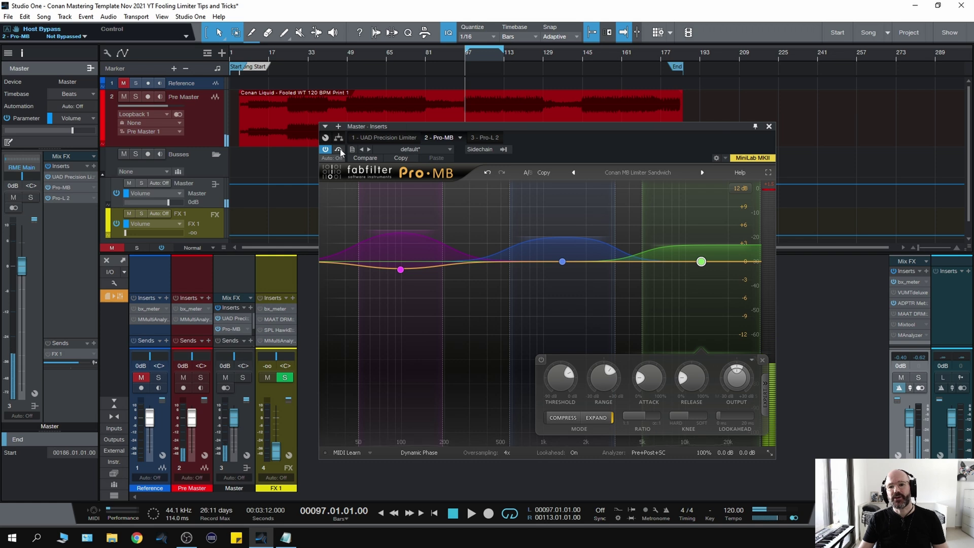
Replay the start of the bar 97 passage several times with Pro-MB active to judge the band expansion
{"action": "key", "text": "space"}
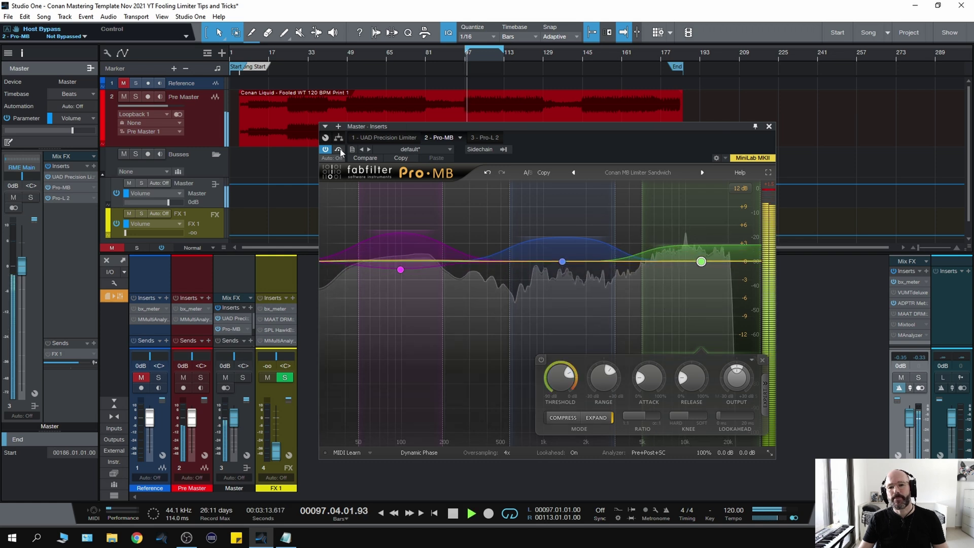
{"action": "key", "text": "space"}
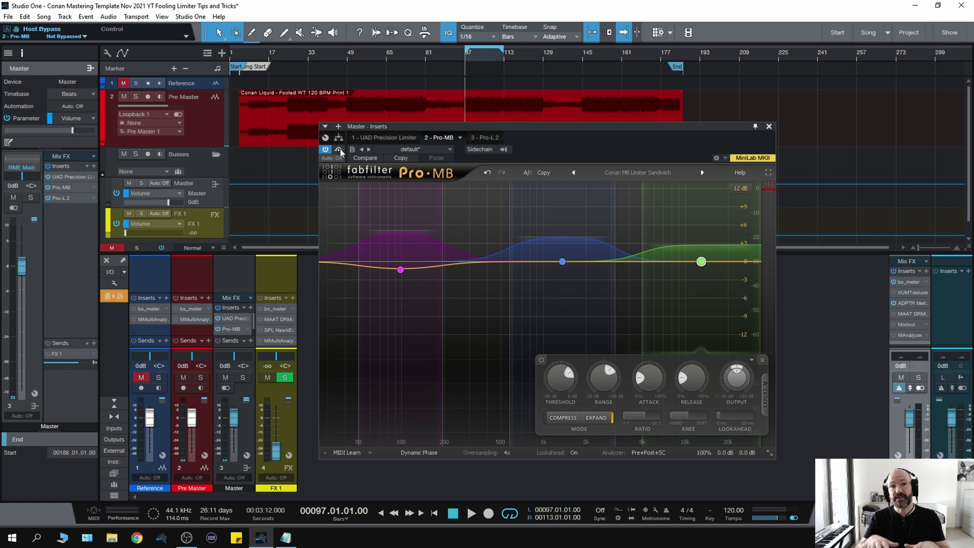
{"action": "key", "text": "space"}
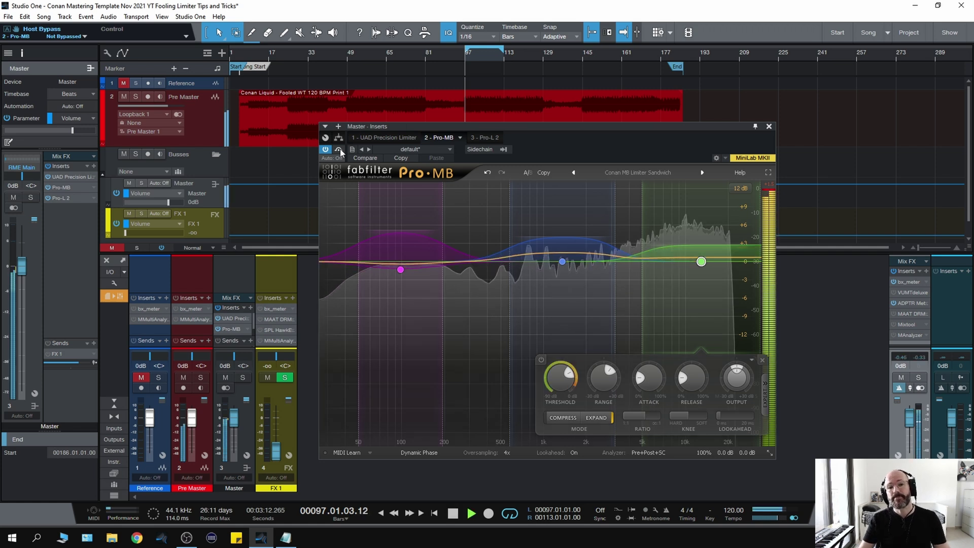
{"action": "key", "text": "space"}
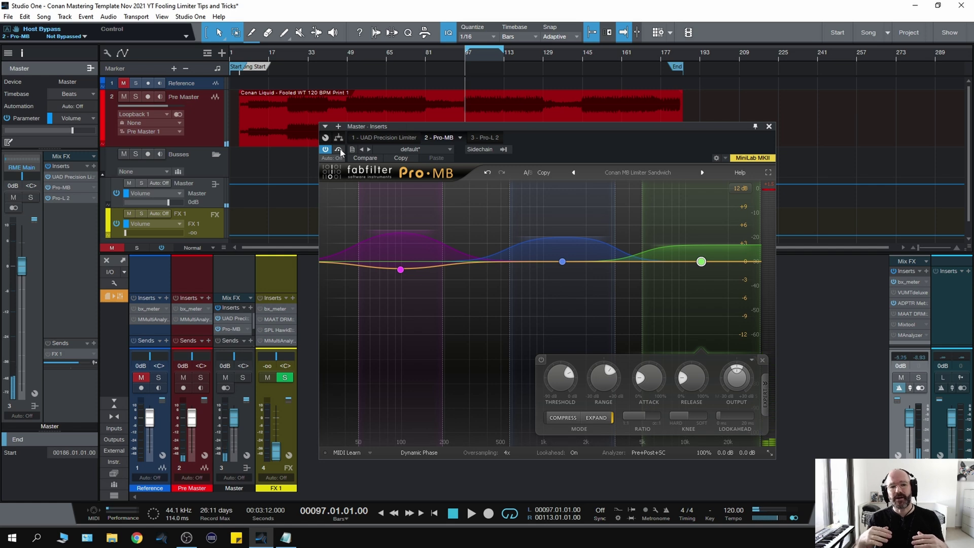
{"action": "key", "text": "space"}
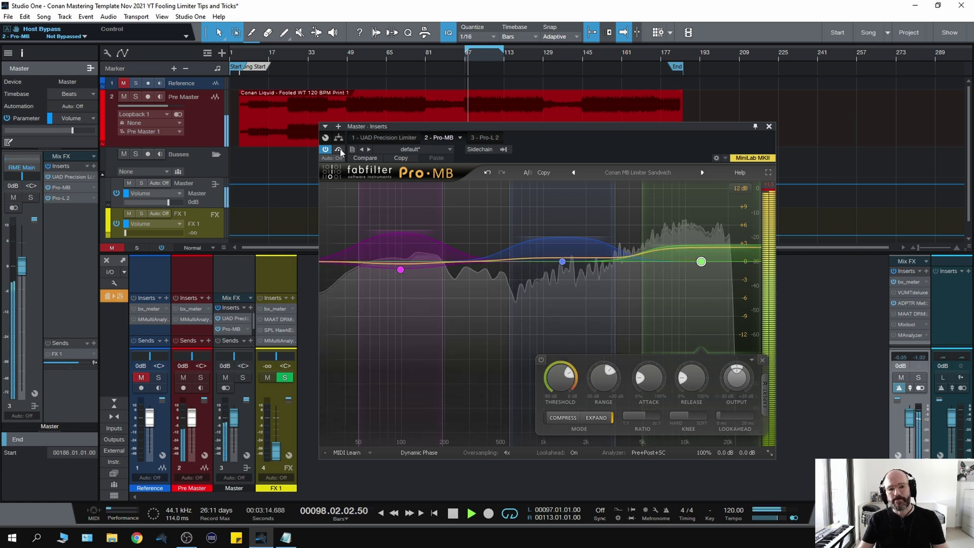
{"action": "key", "text": "space"}
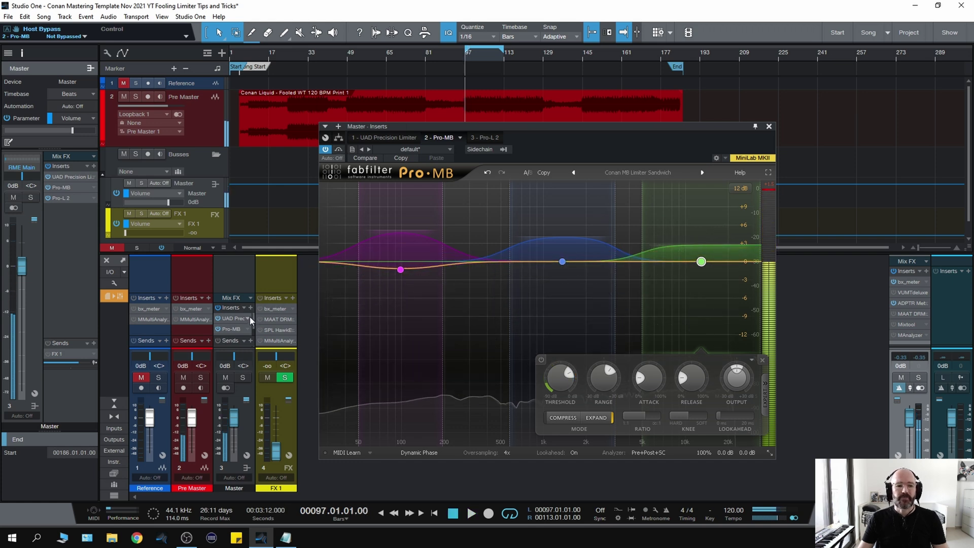
Activate Pro-L 2 as the final limiter on the master and raise its gain to +4.35 dB during playback
{"action": "scroll", "coordinate": [251, 327], "scroll_direction": "down", "scroll_amount": 1}
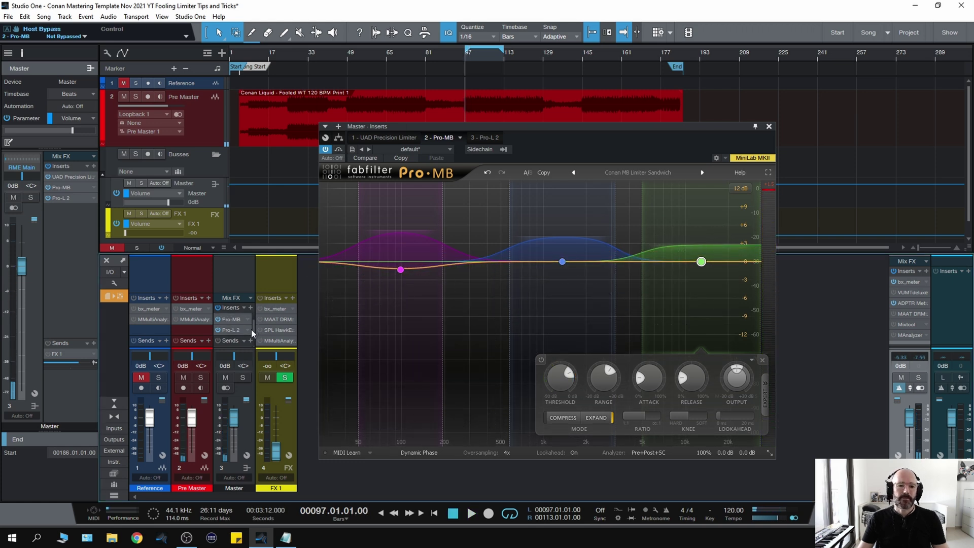
{"action": "left_click", "coordinate": [232, 330]}
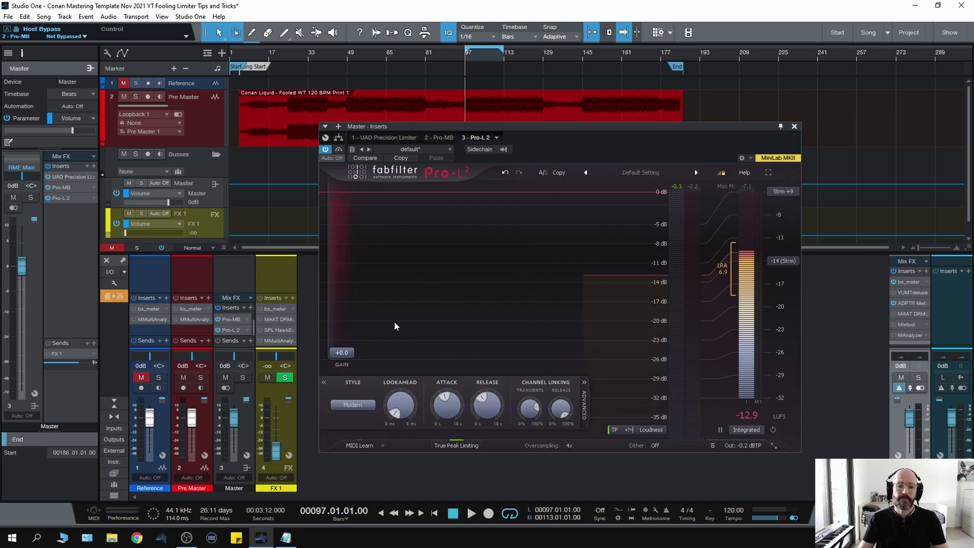
{"action": "key", "text": "space"}
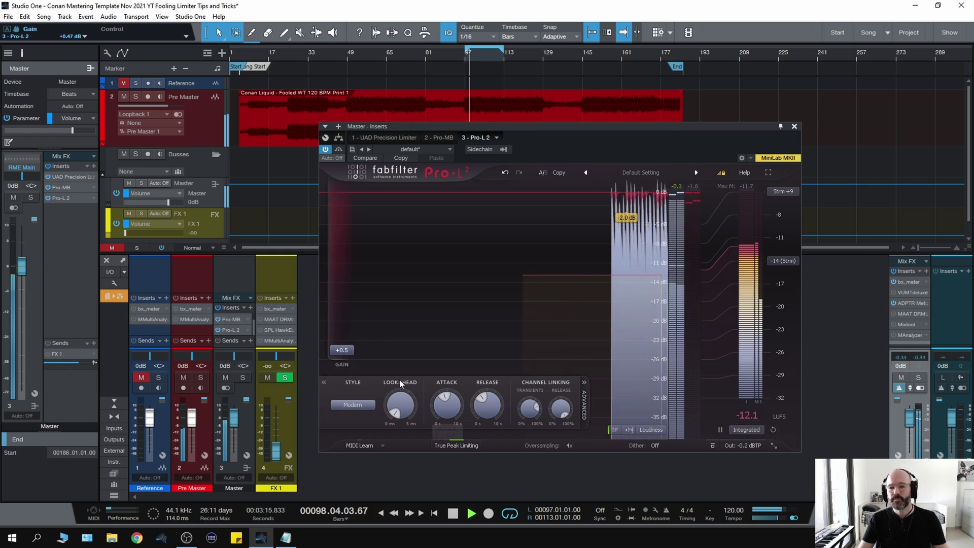
{"action": "scroll", "coordinate": [347, 349], "scroll_direction": "up", "scroll_amount": 3}
{"action": "left_click_drag", "start_coordinate": [347, 349], "coordinate": [349, 329]}
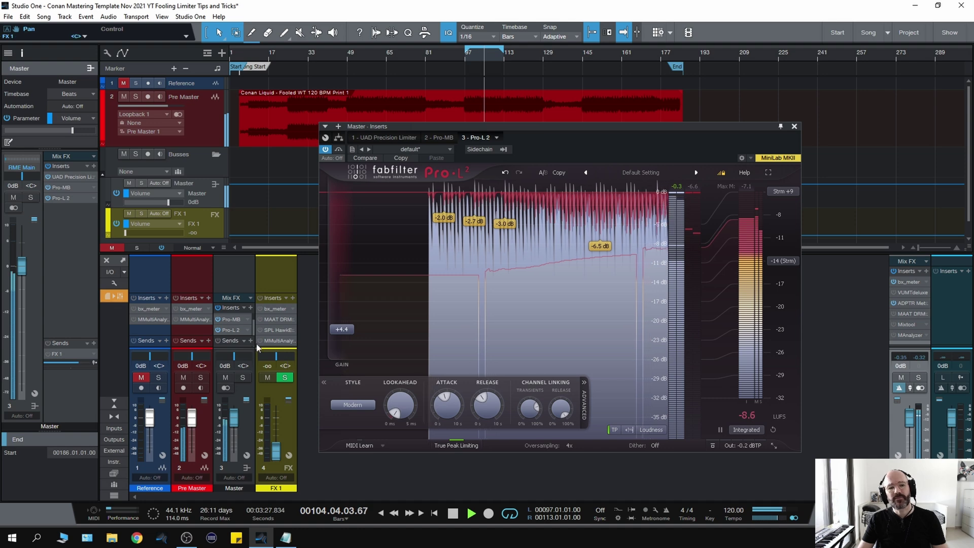
Return to the master's Pro-MB and set band 1's range to +5.17 dB during playback
{"action": "left_click_drag", "start_coordinate": [254, 325], "coordinate": [253, 321]}
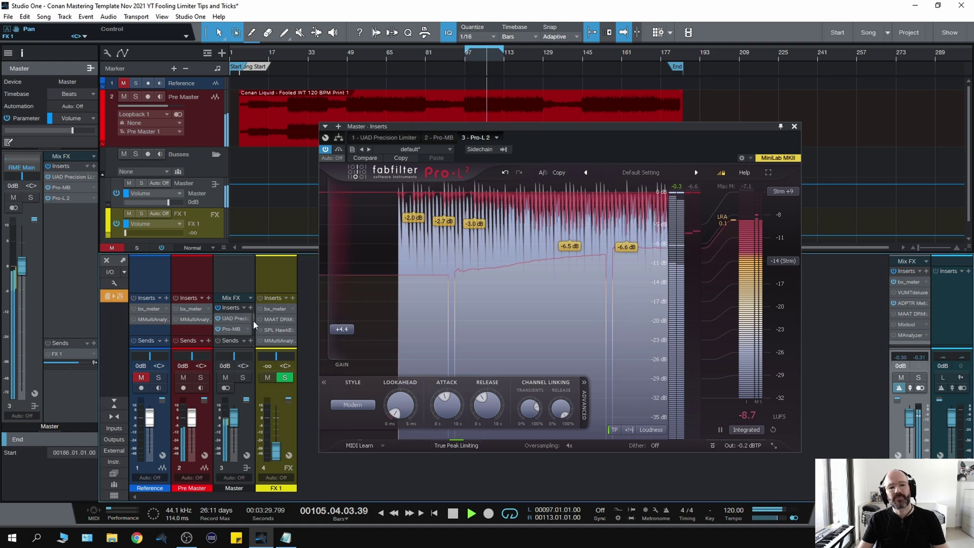
{"action": "left_click", "coordinate": [439, 137]}
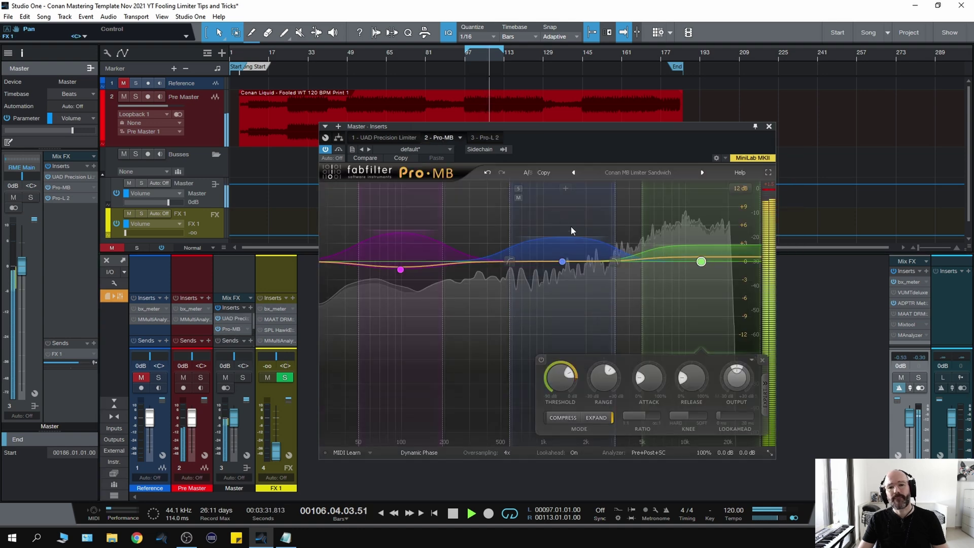
{"action": "left_click_drag", "start_coordinate": [413, 233], "coordinate": [415, 239]}
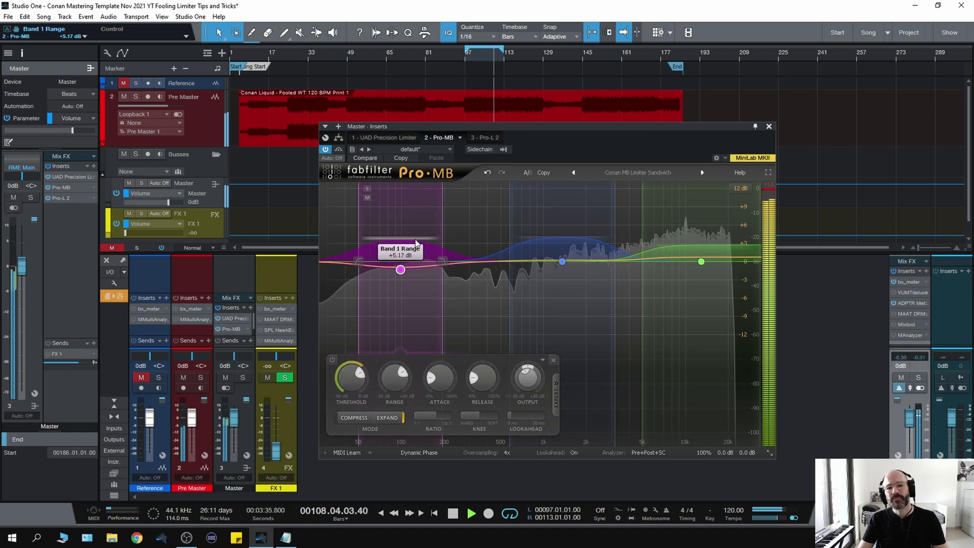
Set the gain of the master's Pro-L 2 to +4.92 dB and reset its integrated loudness measurement
{"action": "left_click", "coordinate": [482, 140]}
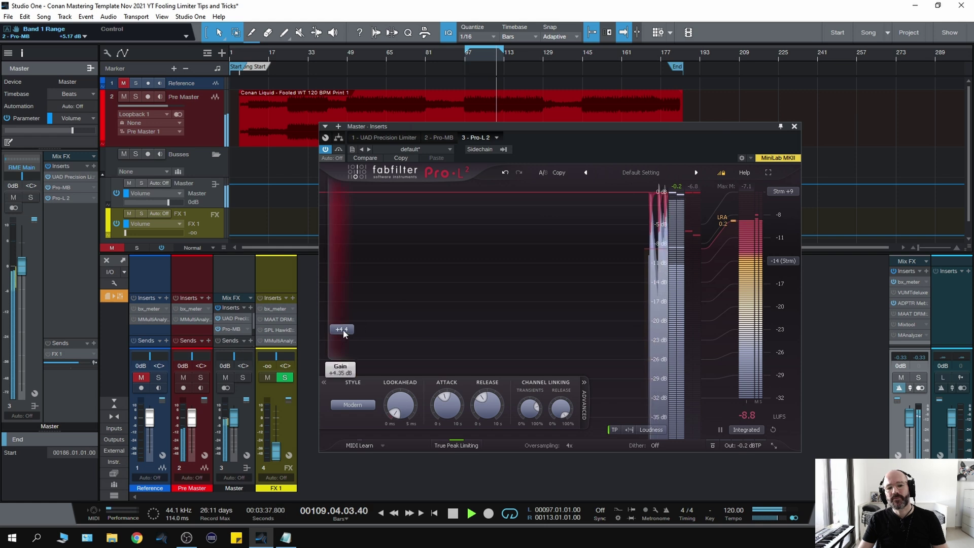
{"action": "left_click_drag", "start_coordinate": [345, 330], "coordinate": [345, 328]}
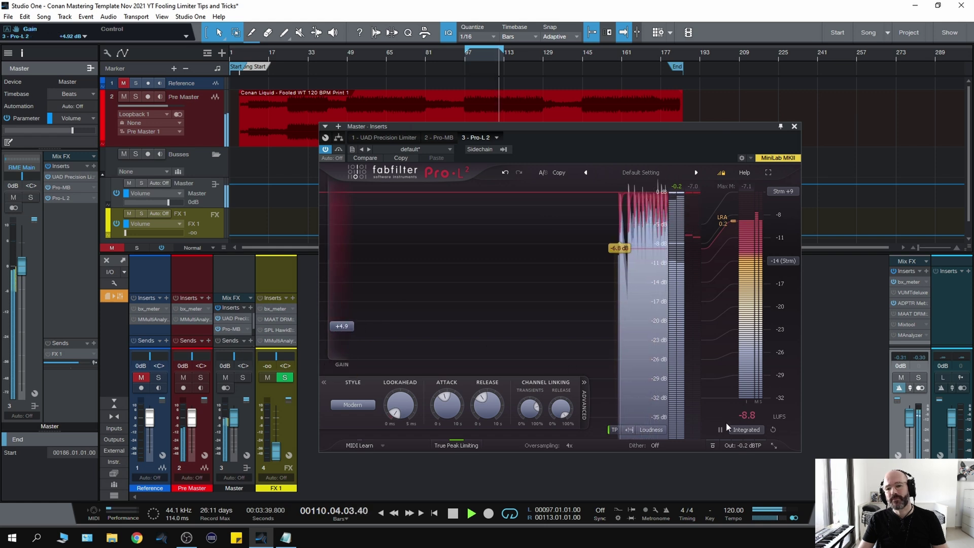
{"action": "left_click", "coordinate": [771, 430]}
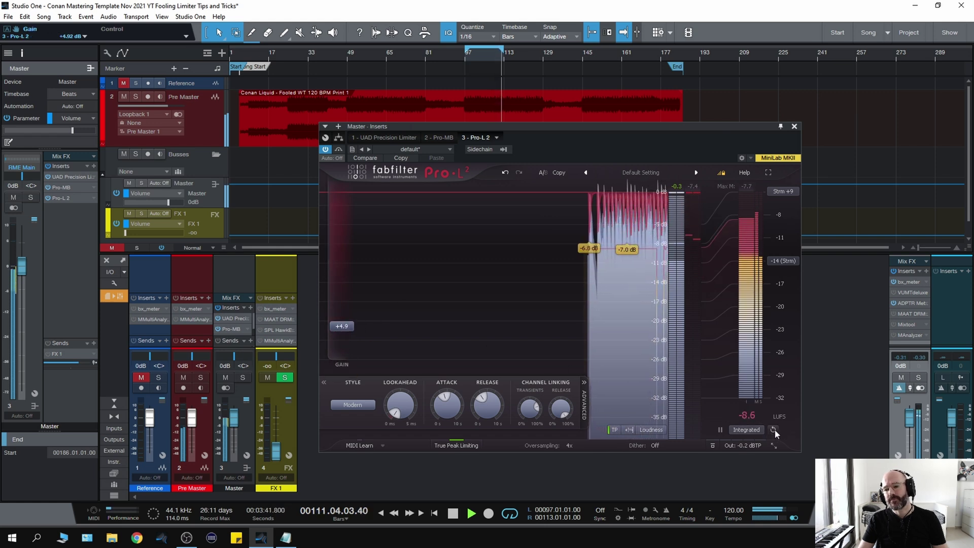